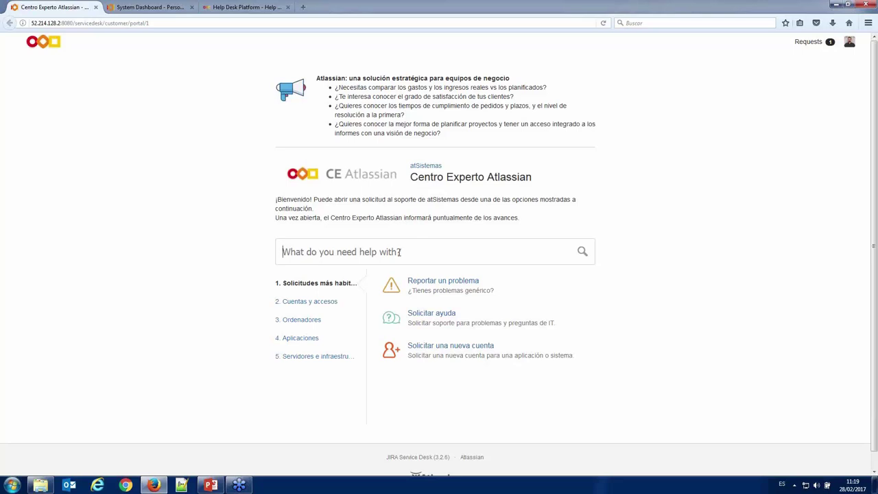
# - Search the knowledge base for 'reset' and open the 'Change/reset password in Nexus' article
pyautogui.write('reset')
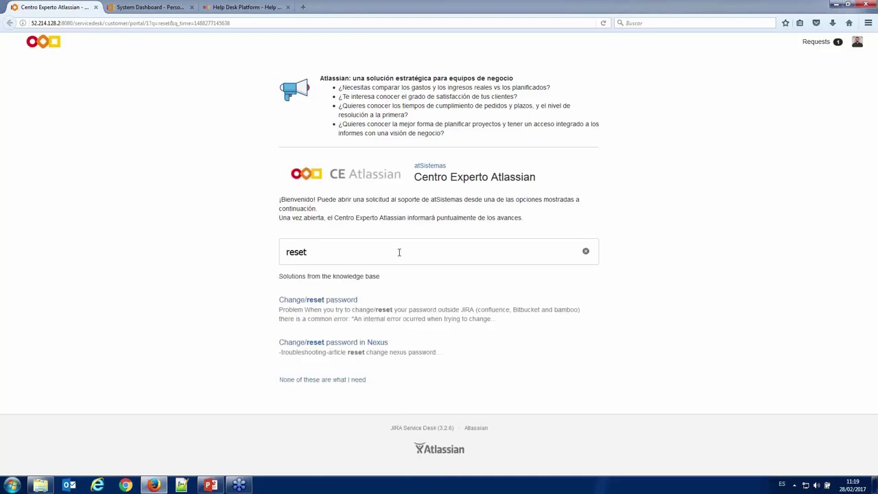
pyautogui.click(376, 349)
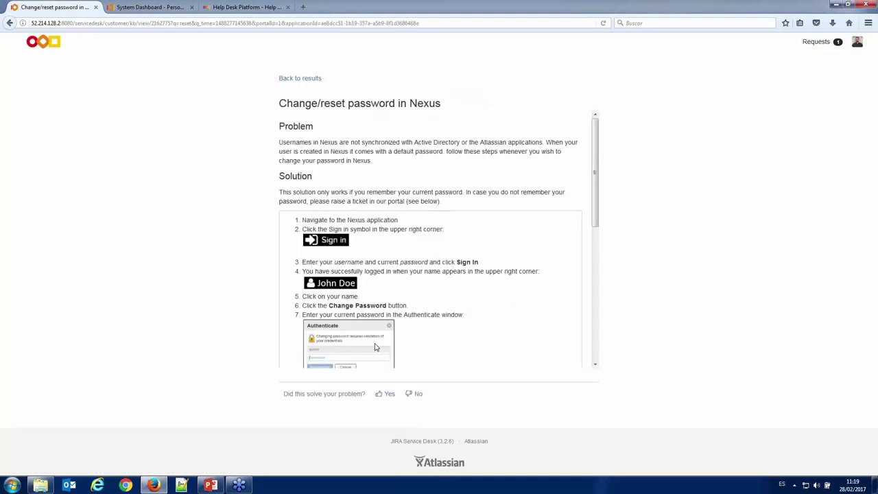
pyautogui.scroll(-5, 400, 277)
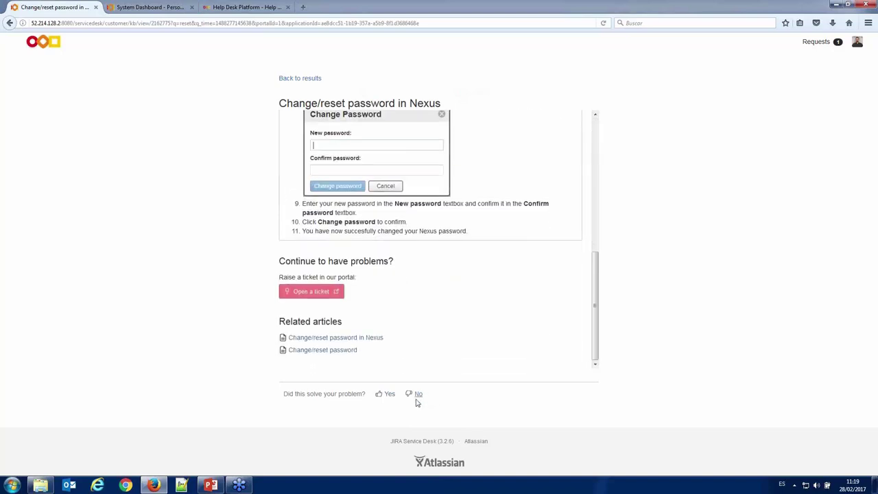
# - Answer the article's feedback question, then go back to the atSistemas help centre home
pyautogui.click(388, 395)
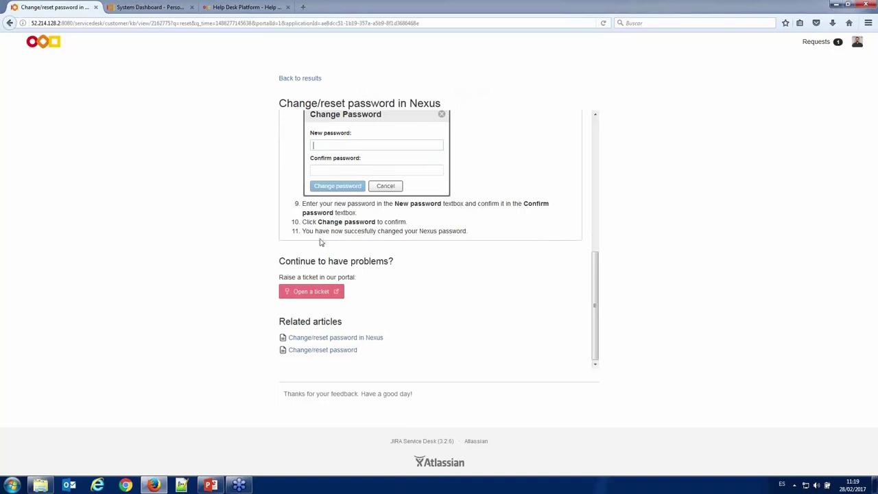
pyautogui.click(302, 80)
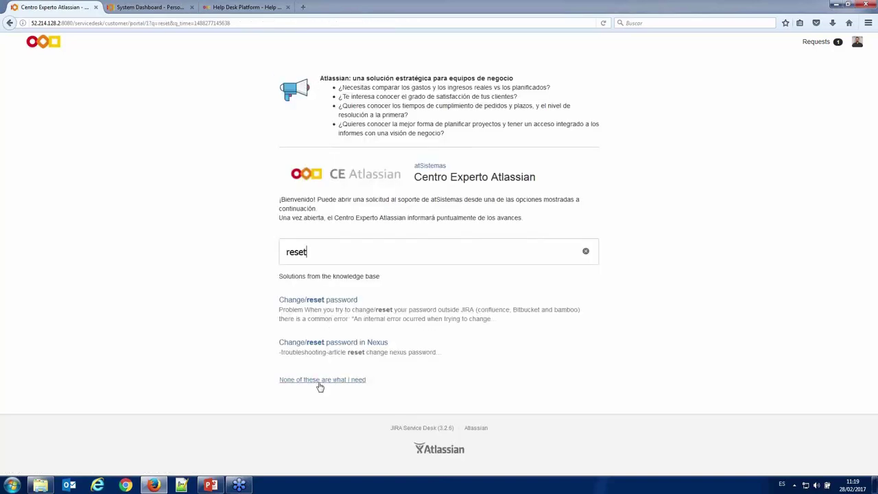
pyautogui.click(319, 381)
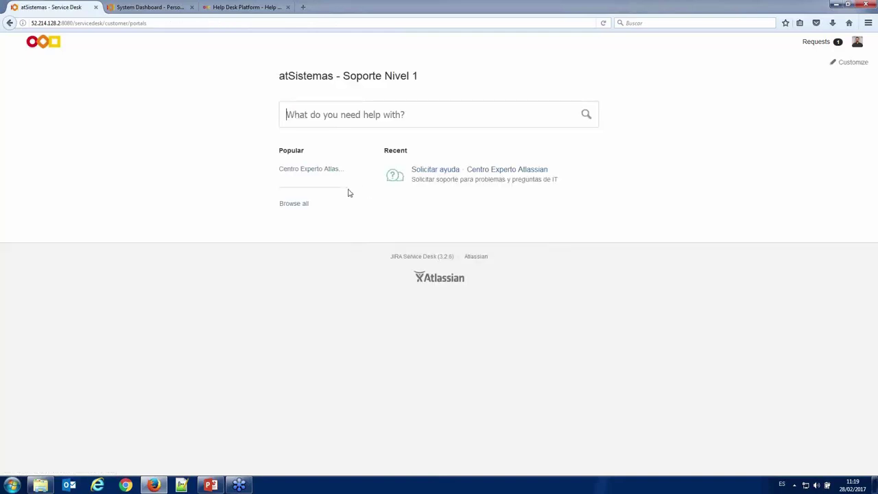
# - Browse the Centro Experto Atlassian categories Cuentas y accesos, Ordenadores, Aplicaciones, infrastructure, then Solicitudes más habituales
pyautogui.click(319, 171)
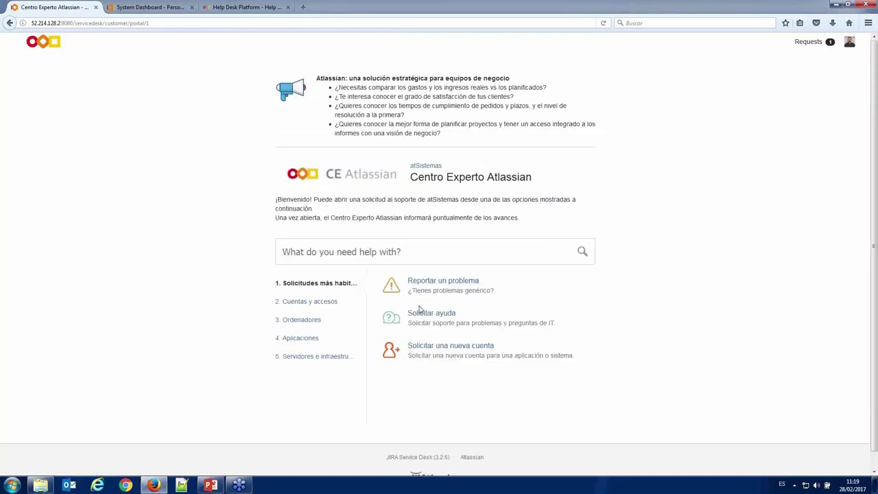
pyautogui.click(333, 302)
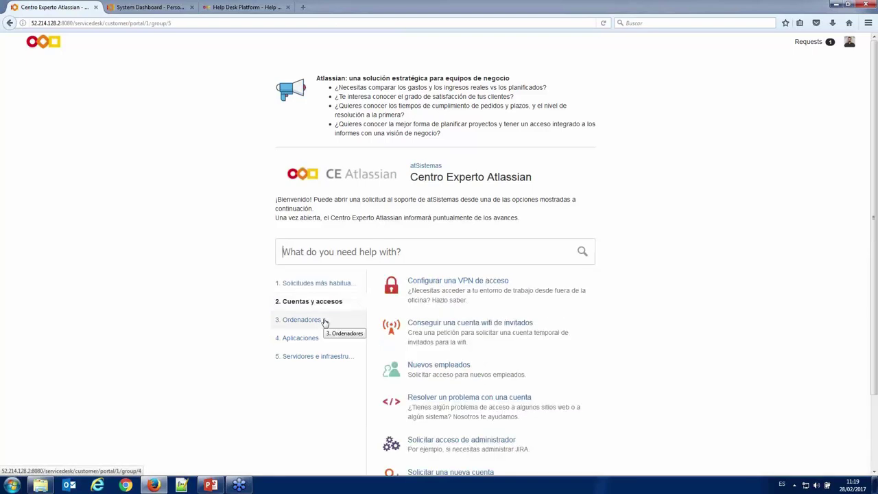
pyautogui.click(324, 320)
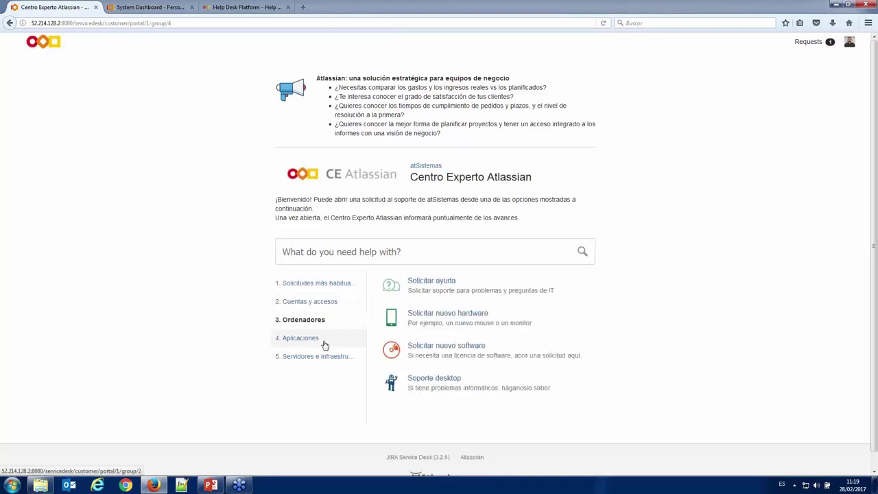
pyautogui.click(325, 345)
pyautogui.click(327, 362)
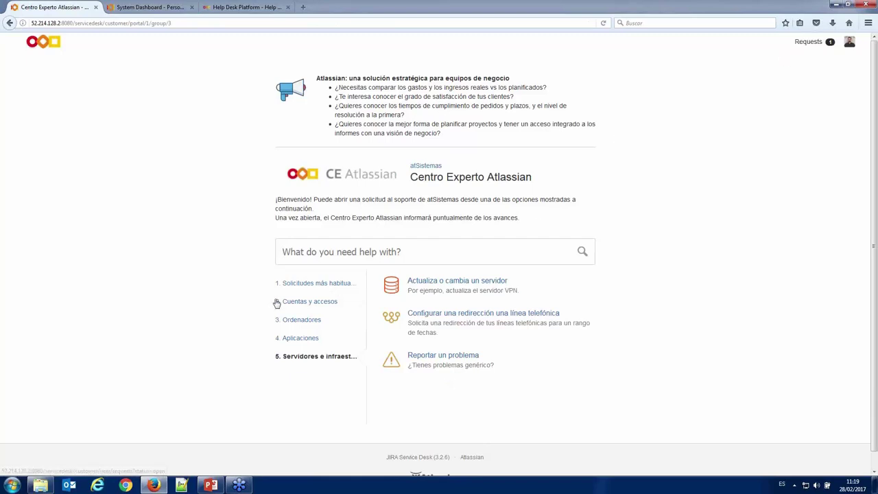
pyautogui.click(346, 287)
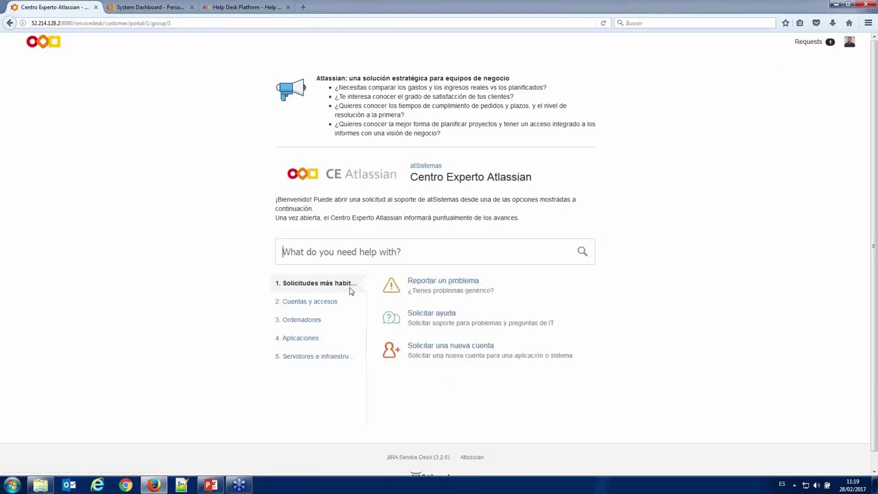
# - Start a Reportar un problema request 'Tengo un problema con JIRA' for JIRA with High urgency
pyautogui.click(422, 281)
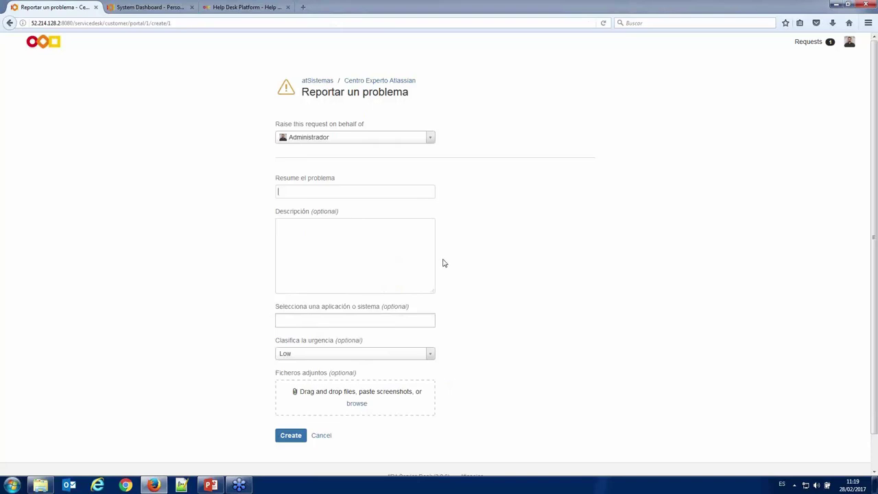
pyautogui.write('Tengo un problema con JIRA')
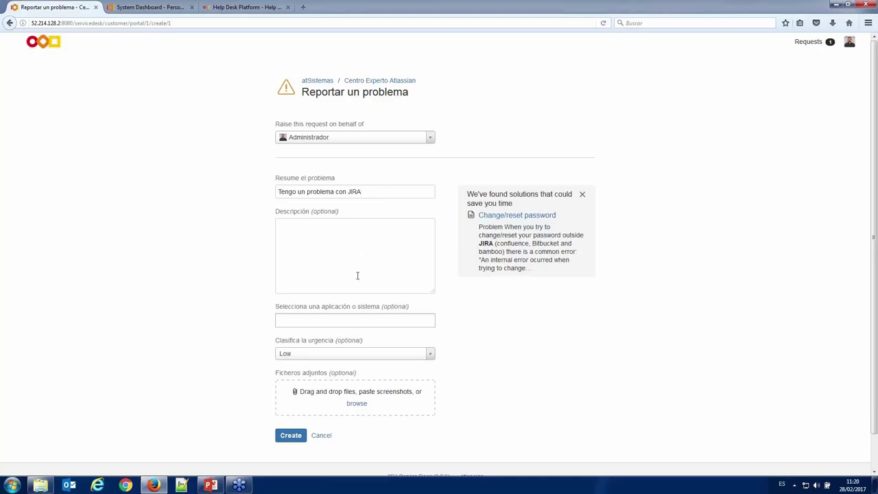
pyautogui.click(365, 319)
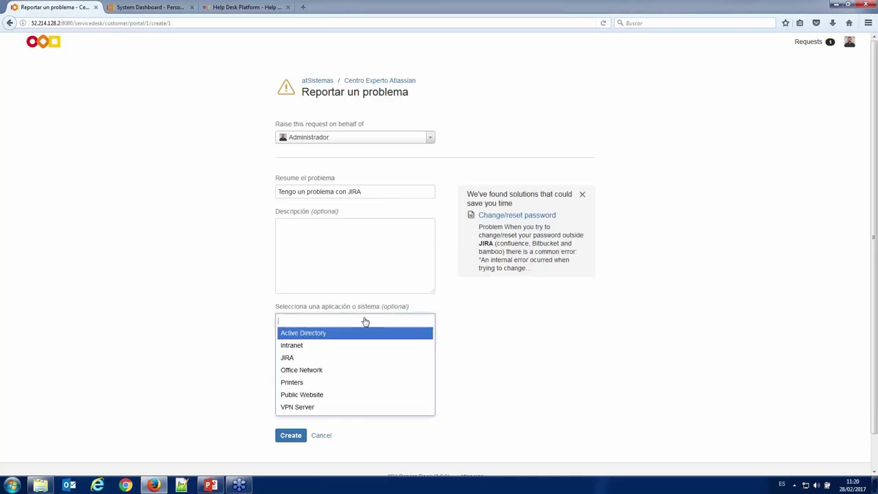
pyautogui.click(325, 357)
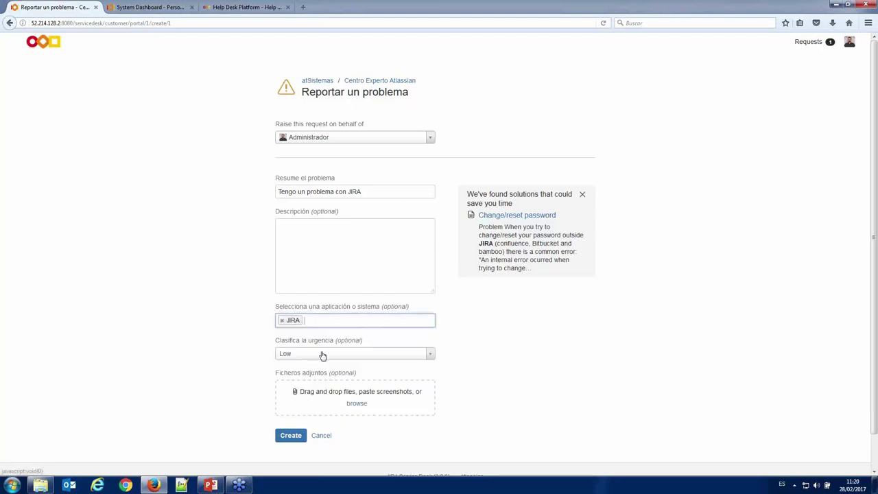
pyautogui.click(322, 353)
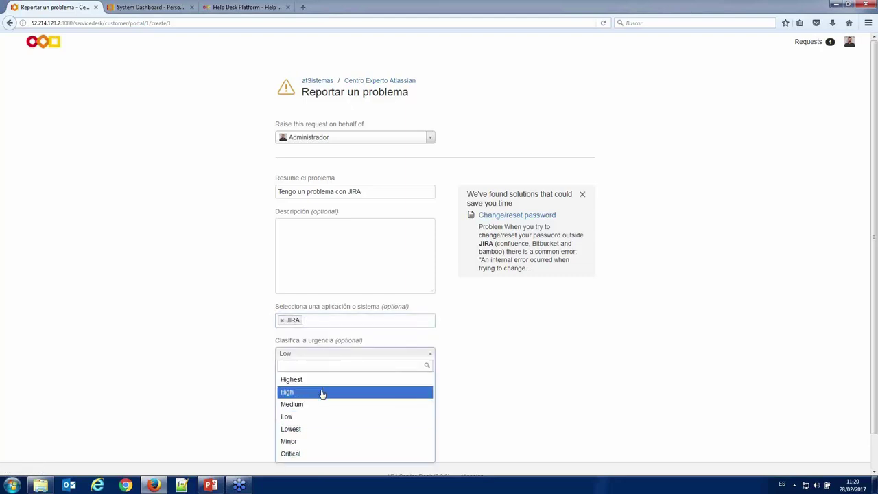
pyautogui.click(321, 391)
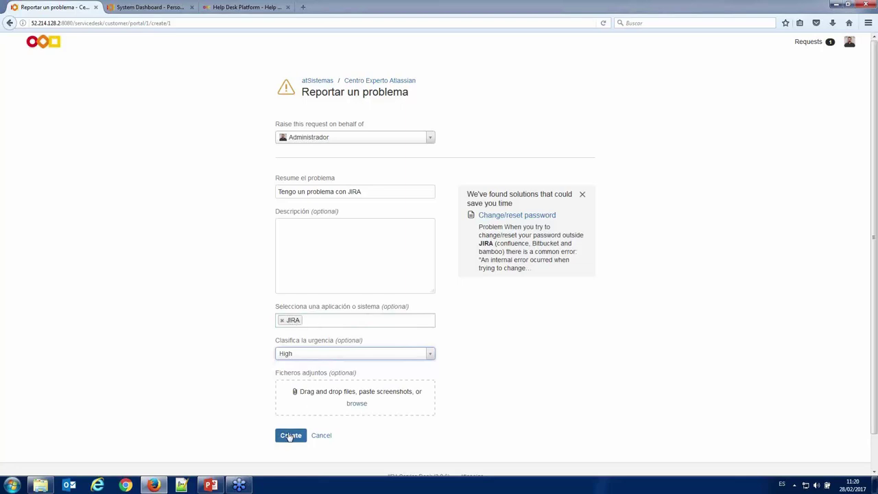
# - Attach Exam-Topics-ACP-100-JIRA-Administration-v1.pdf and create the request JSD-5
pyautogui.click(357, 406)
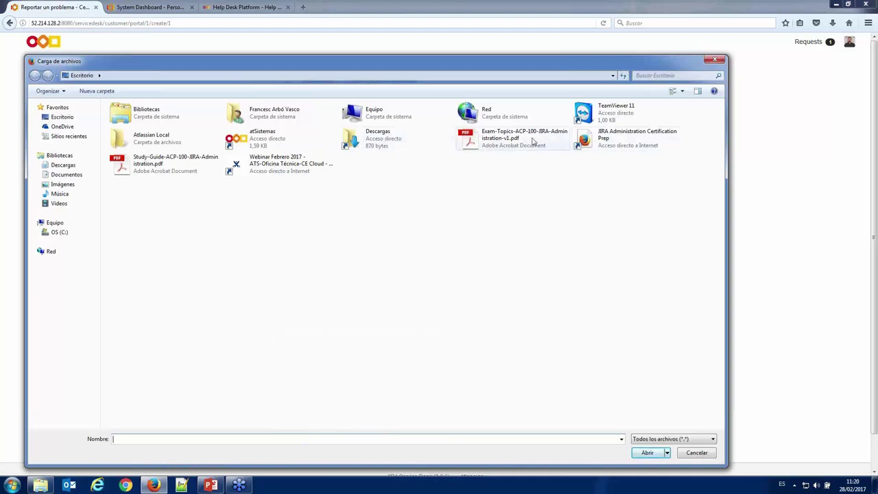
pyautogui.doubleClick(528, 137)
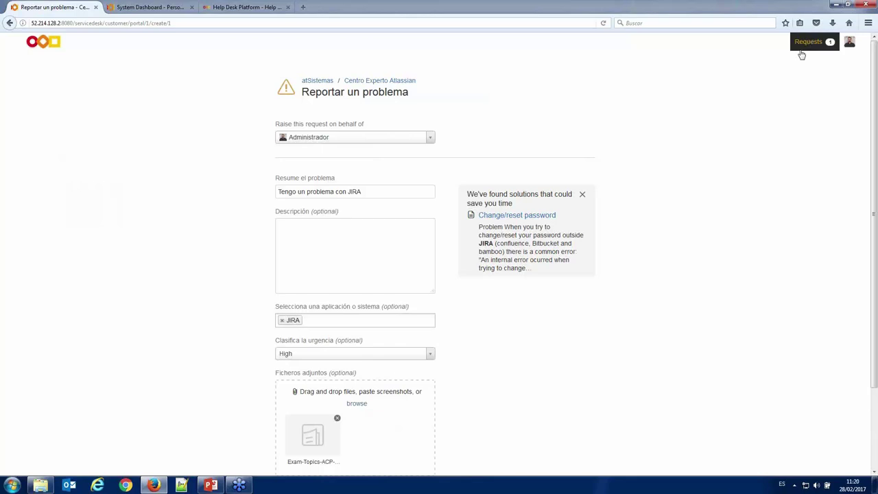
pyautogui.scroll(-2, 489, 292)
pyautogui.click(289, 442)
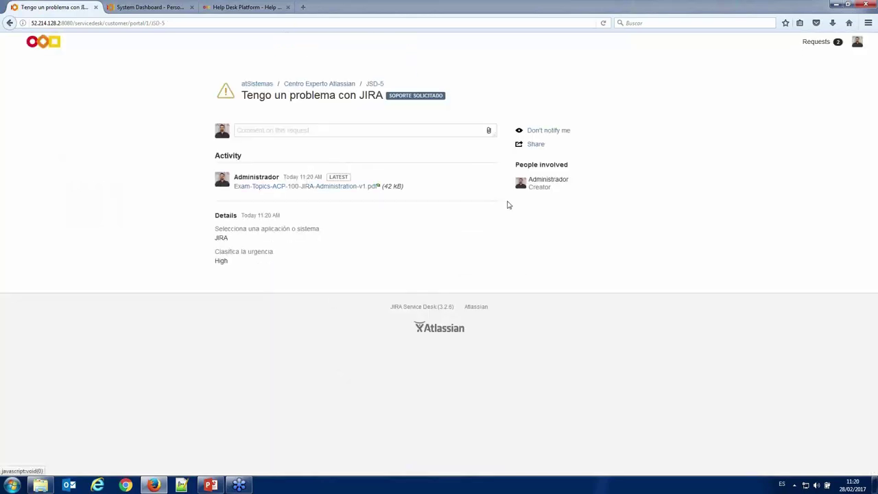
# - Post the comment '¿Cómo va el problema?' on request JSD-5 from My Requests
pyautogui.click(824, 46)
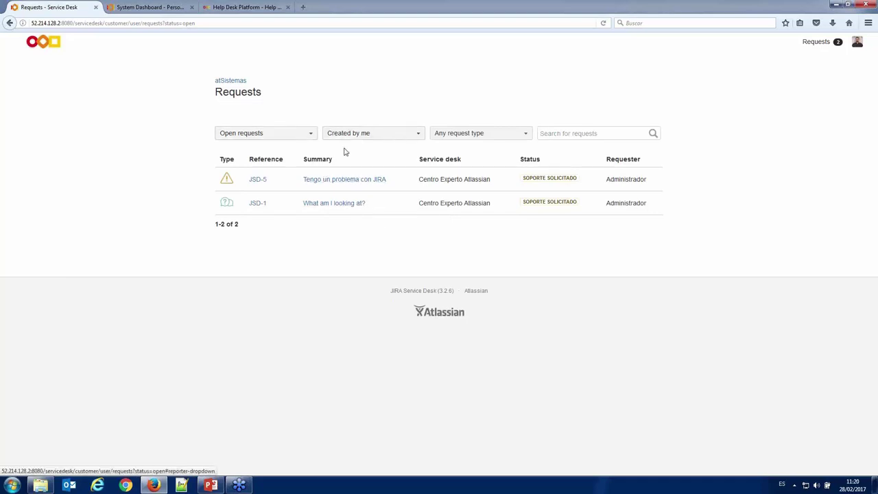
pyautogui.click(347, 182)
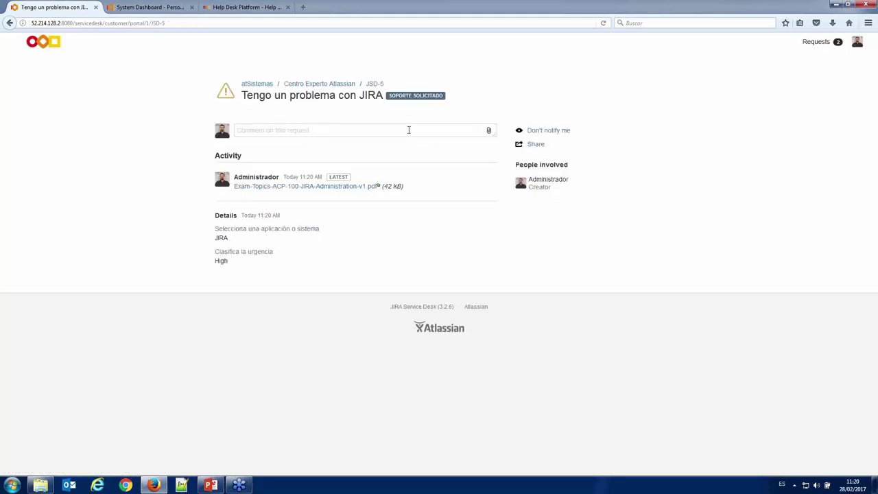
pyautogui.click(372, 134)
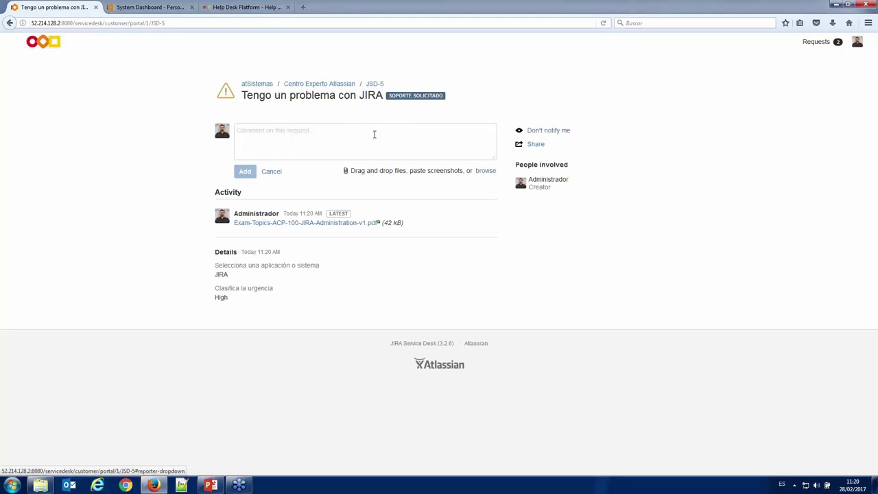
pyautogui.write('¿Cóm')
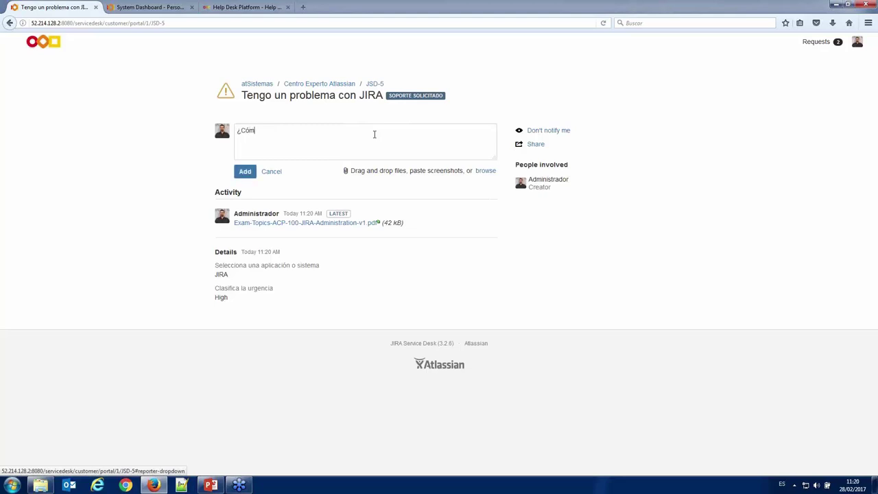
pyautogui.write('o va el problema?')
pyautogui.click(251, 172)
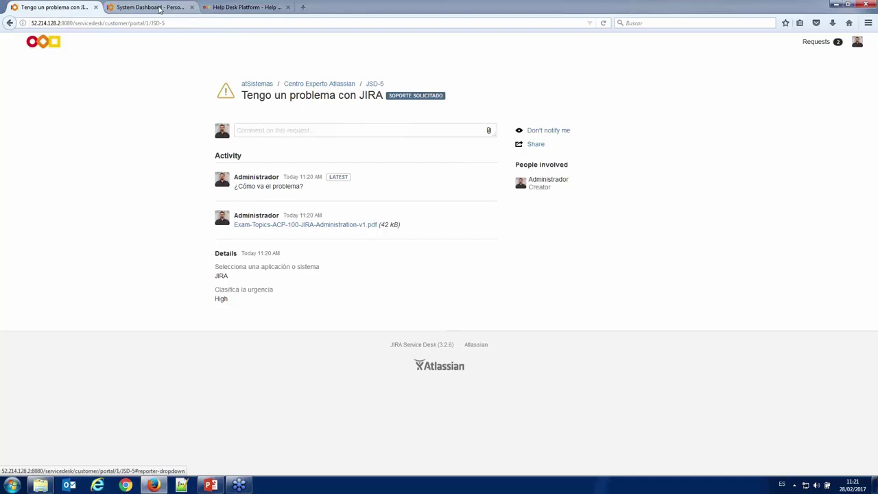
# - Open JSD-5 from the Service Desk (JSD) All open queue and review its details
pyautogui.click(160, 8)
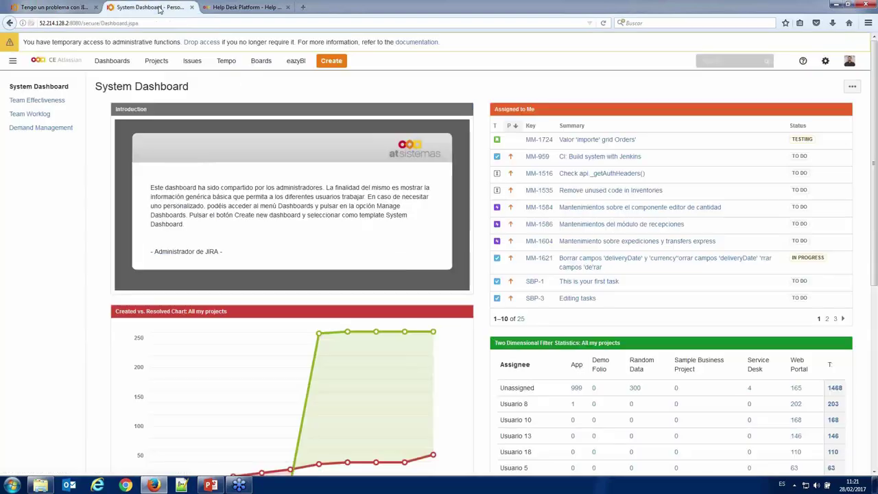
pyautogui.click(159, 63)
pyautogui.click(175, 90)
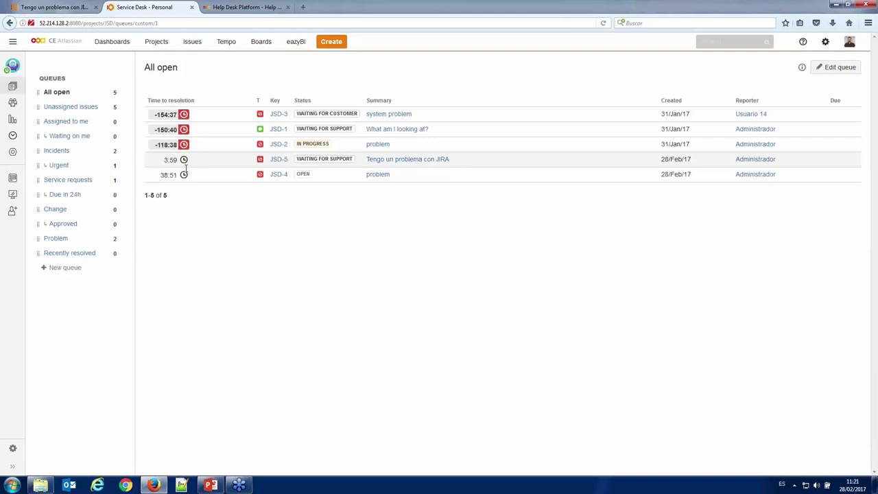
pyautogui.click(409, 162)
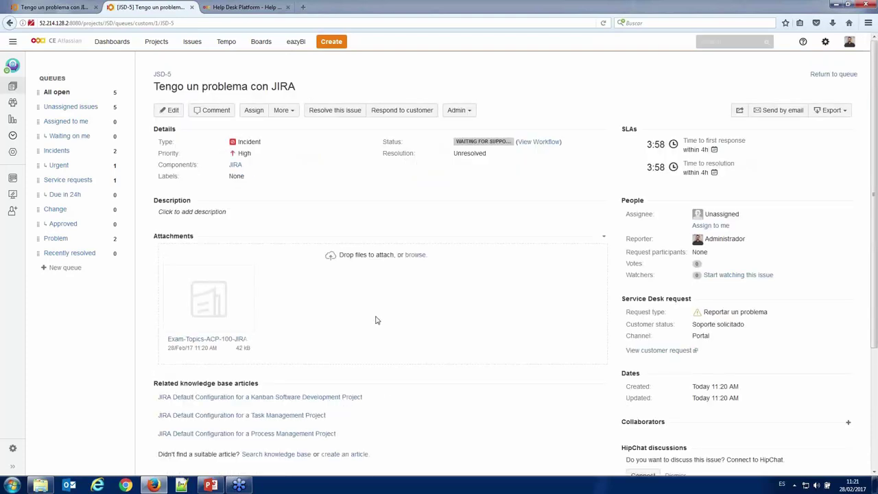
pyautogui.scroll(-3, 376, 317)
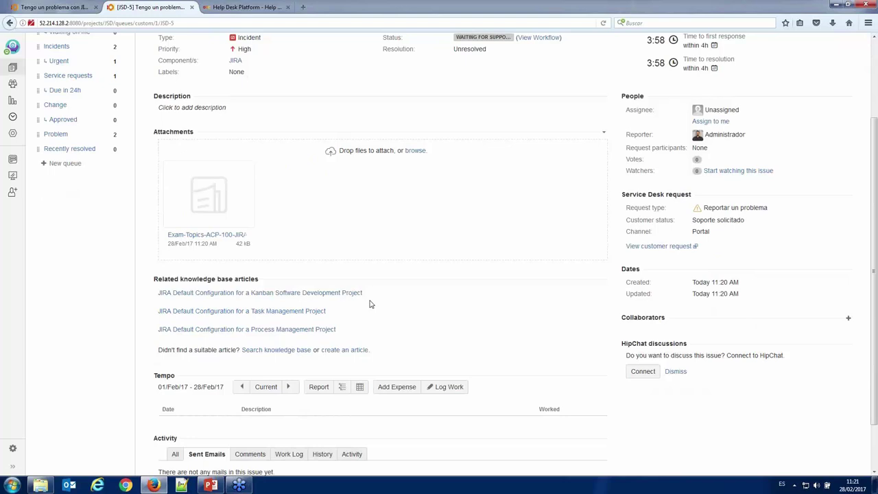
pyautogui.scroll(3, 369, 304)
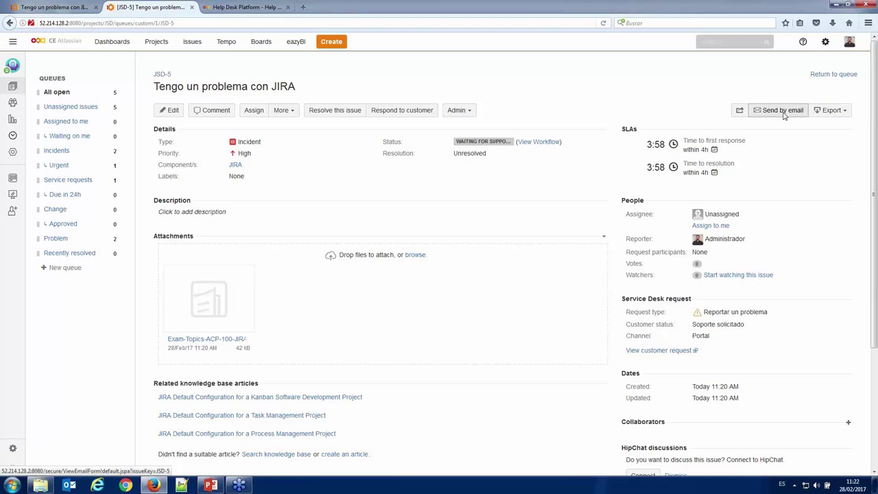
# - Start an email about JSD-5 including issue comments and fields, and enter the recipient's address
pyautogui.click(783, 112)
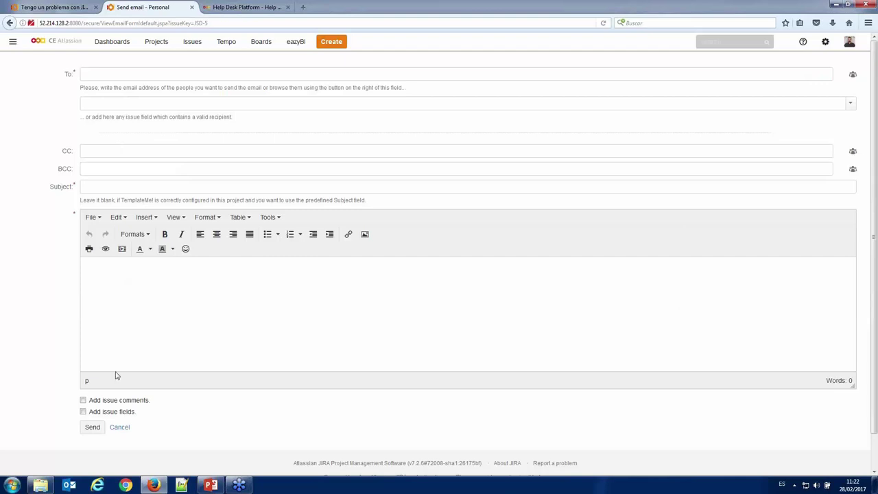
pyautogui.click(83, 411)
# - Set the email subject to 'Problema' and the body to 'Descripción del problema'
pyautogui.click(129, 184)
pyautogui.write('PRoble')
pyautogui.press('BackSpace')
pyautogui.press('BackSpace')
pyautogui.press('BackSpace')
pyautogui.press('BackSpace')
pyautogui.press('BackSpace')
pyautogui.write('rob')
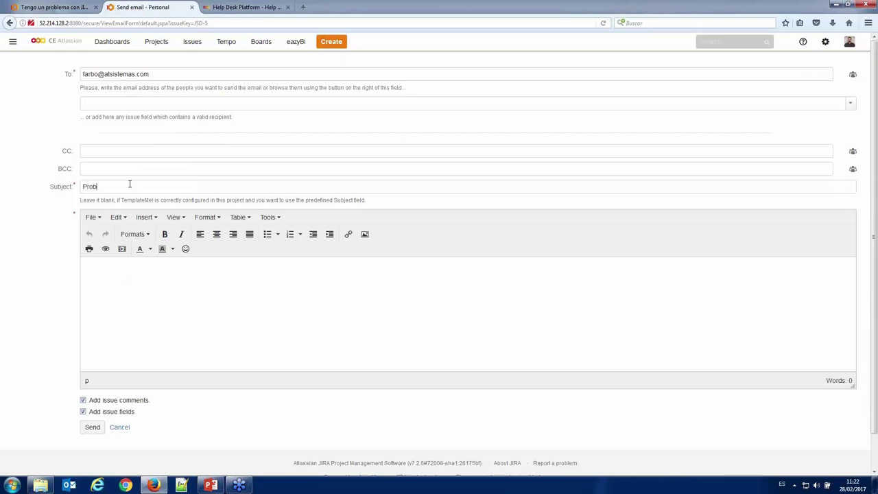
pyautogui.write('lema')
pyautogui.write('Descripción')
pyautogui.write(' del prob')
pyautogui.write('lema')
# - Send the email and check it under JSD-5's Activity Sent Emails
pyautogui.click(88, 428)
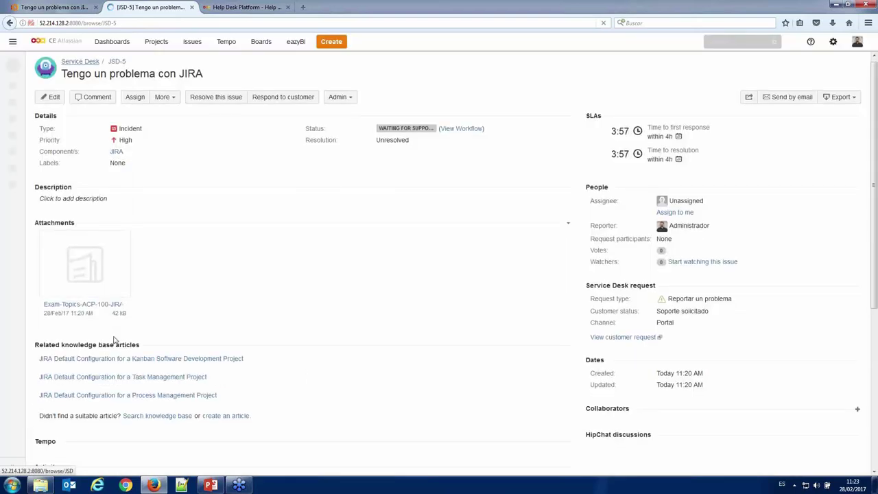
pyautogui.scroll(-5, 110, 343)
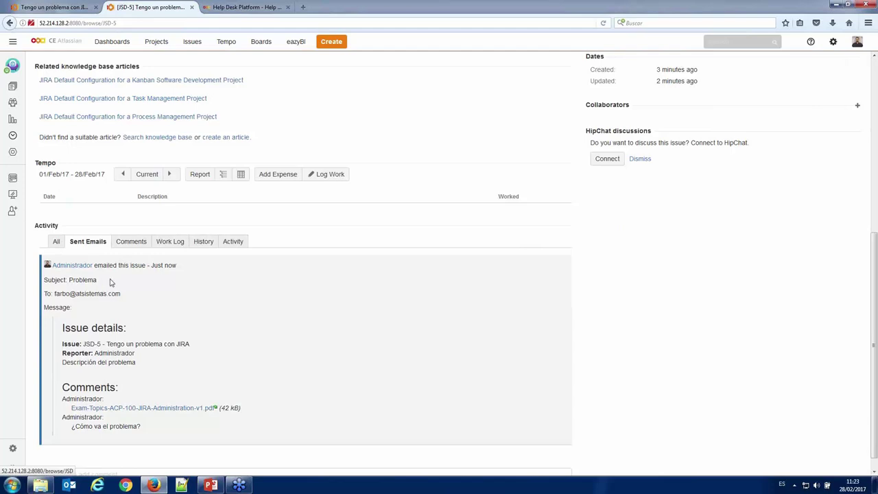
pyautogui.scroll(5, 110, 281)
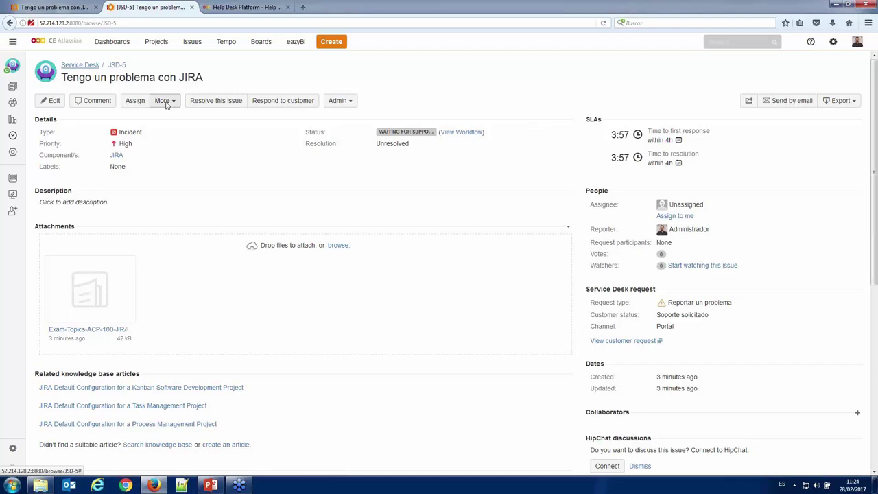
# - Create a linked Bug in Web Portal (MM) with link type 'is caused by', copying attachments
pyautogui.click(165, 102)
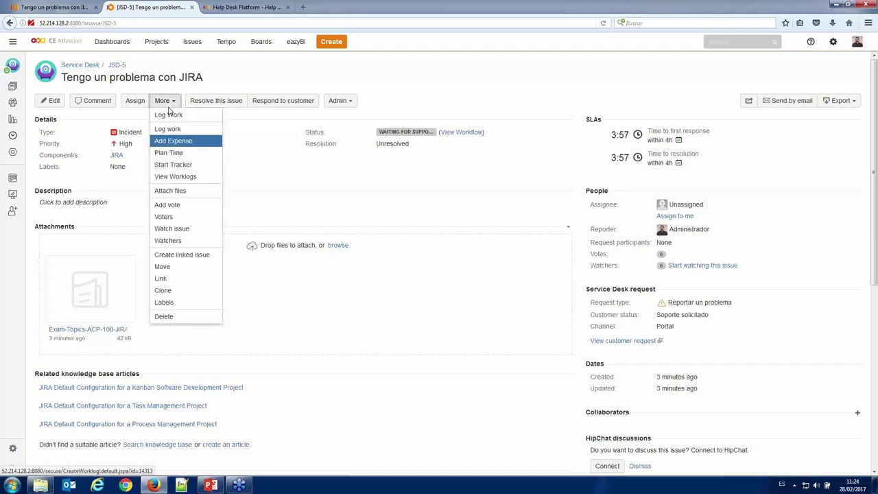
pyautogui.click(172, 256)
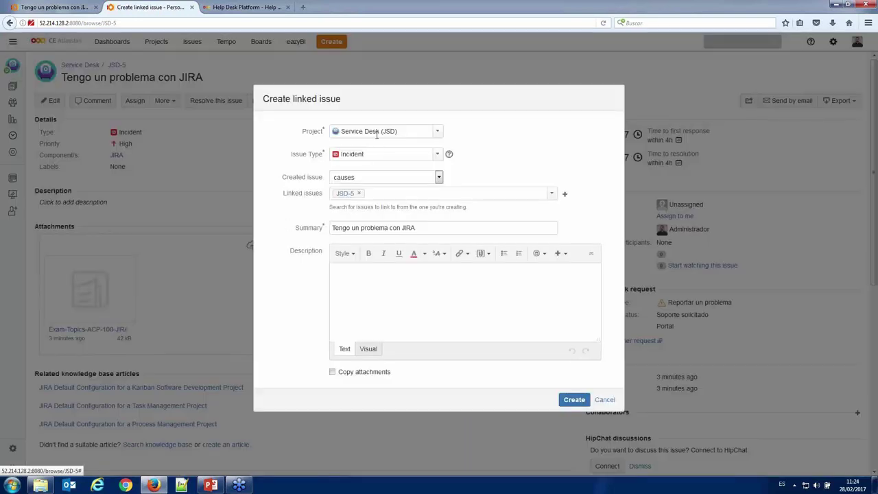
pyautogui.click(375, 132)
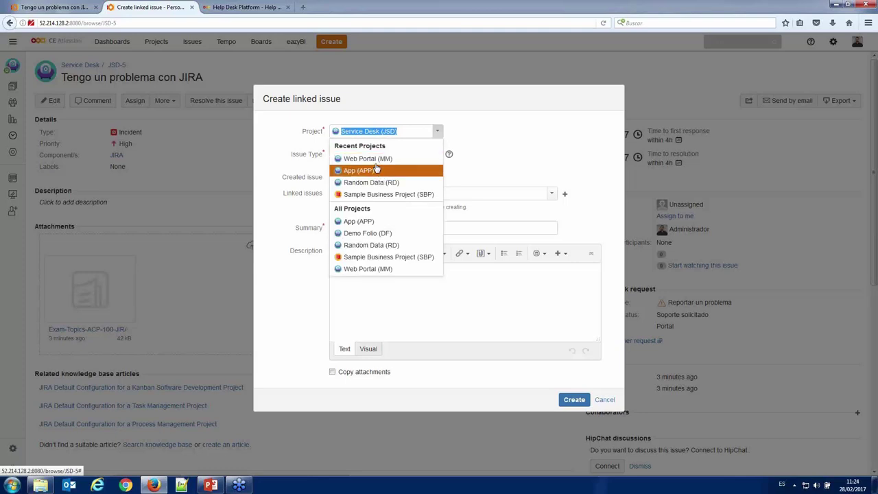
pyautogui.click(376, 158)
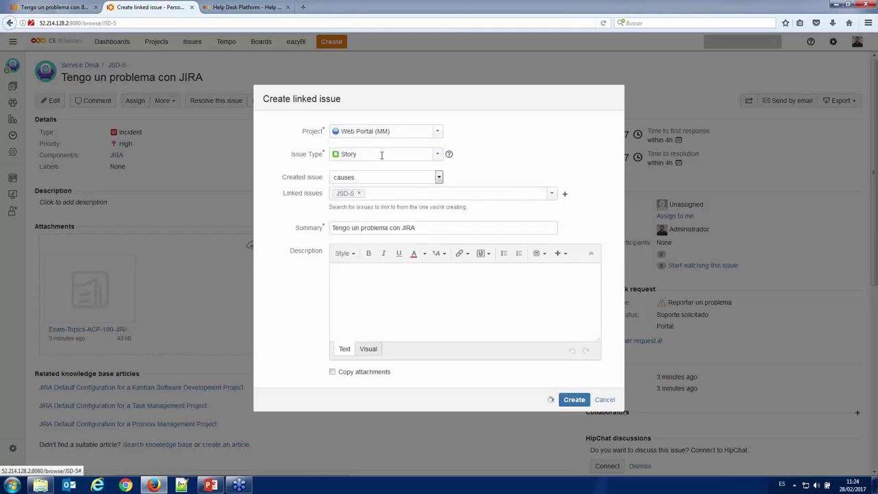
pyautogui.click(369, 156)
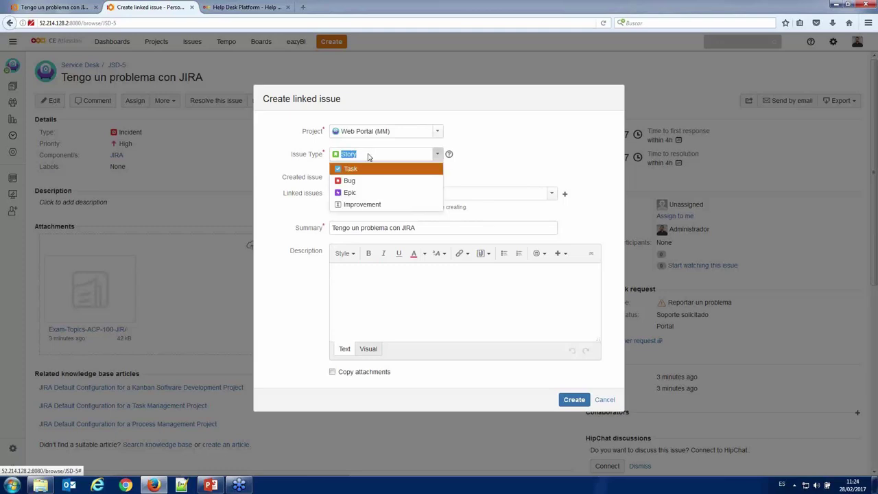
pyautogui.click(373, 181)
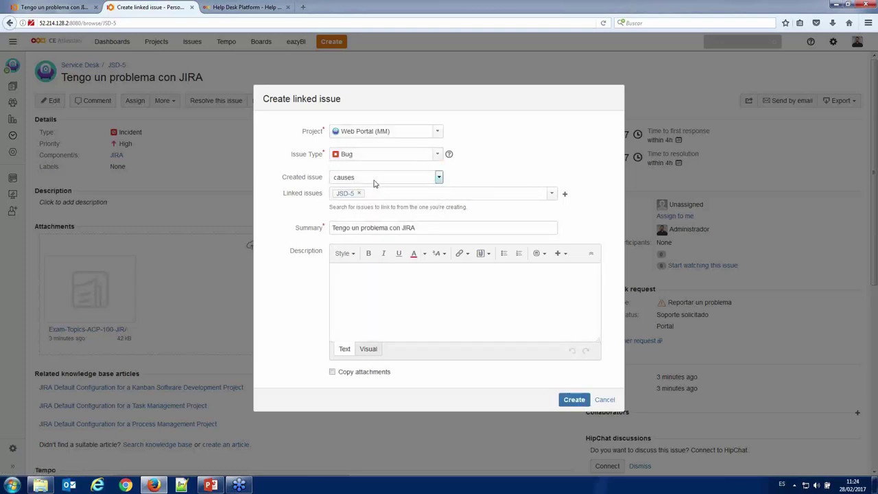
pyautogui.click(378, 178)
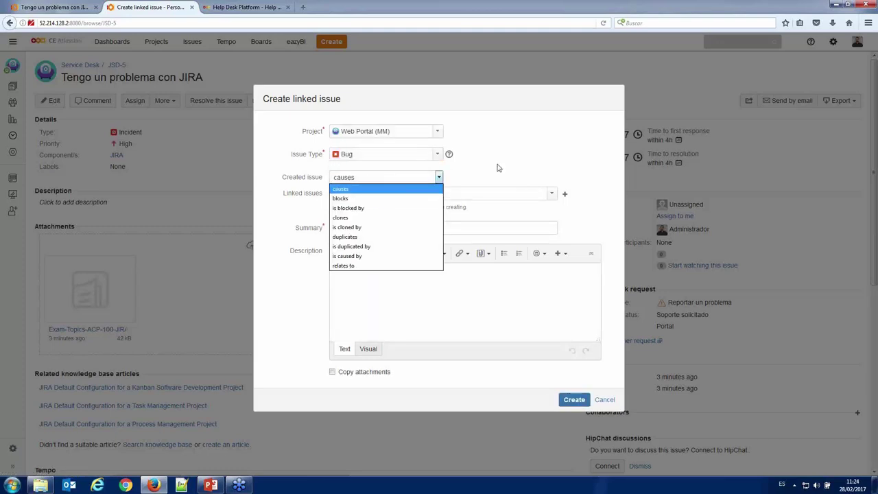
pyautogui.click(385, 255)
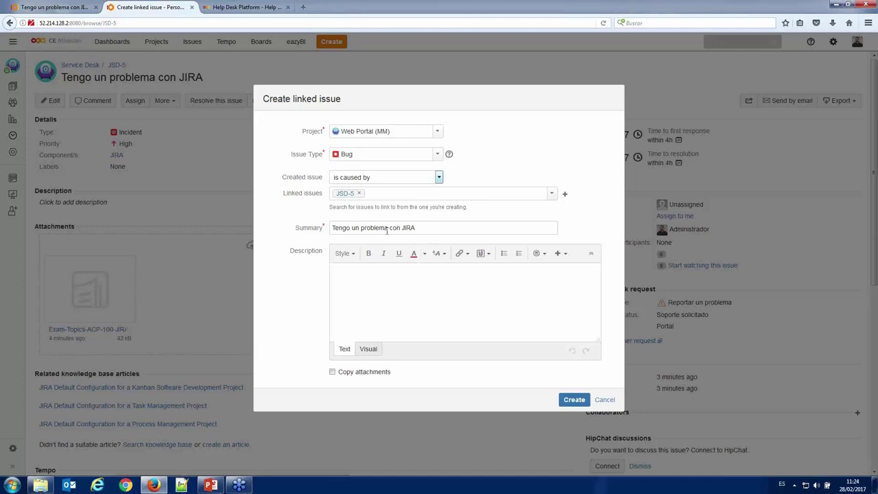
pyautogui.click(407, 275)
pyautogui.click(572, 403)
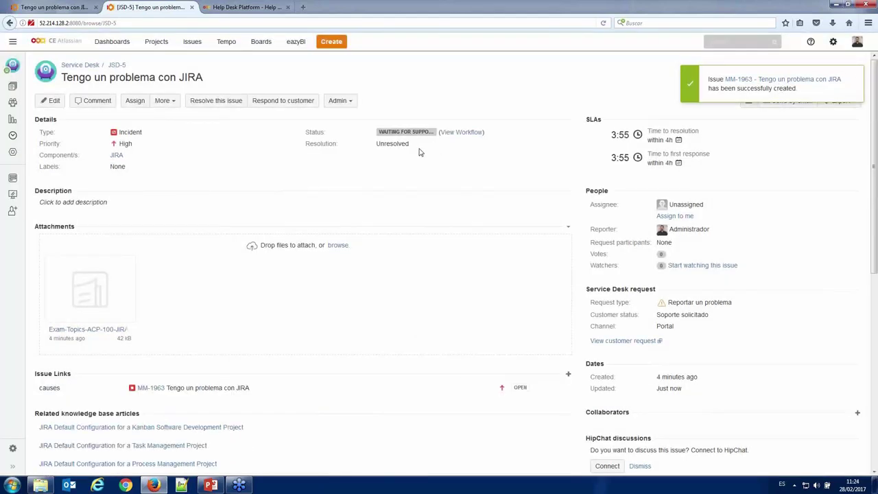
# - Scroll through JSD-5 to check MM-1963 appears as Open under Issue Links
pyautogui.scroll(-1, 411, 234)
pyautogui.scroll(-1, 411, 235)
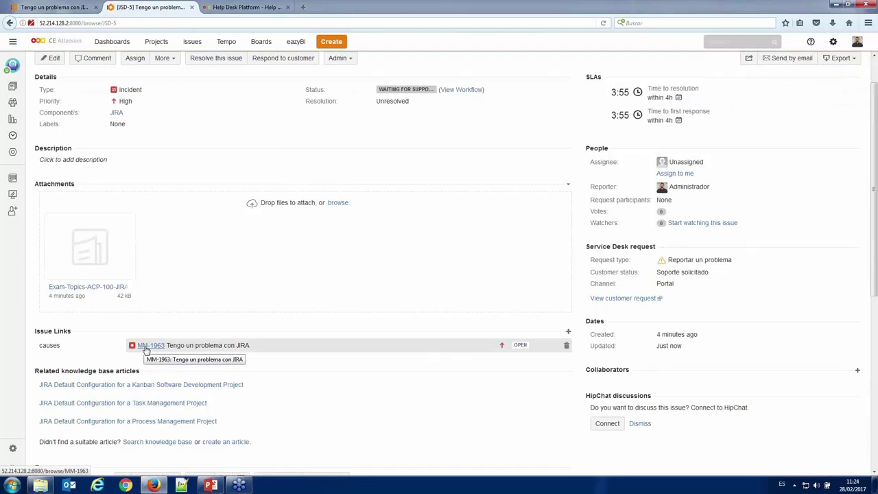
pyautogui.scroll(1, 146, 349)
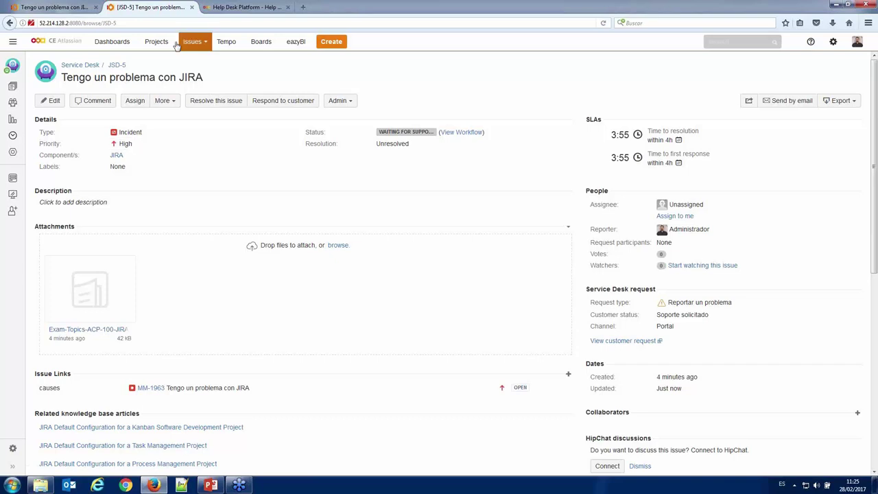
# - Reopen JSD-5 from the Service Desk (JSD) queue in the agent view and assign it to yourself
pyautogui.click(65, 7)
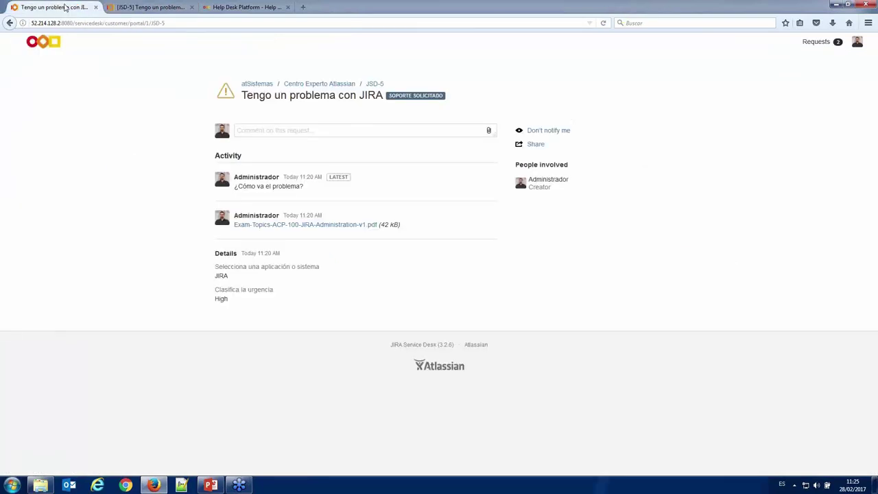
pyautogui.click(151, 8)
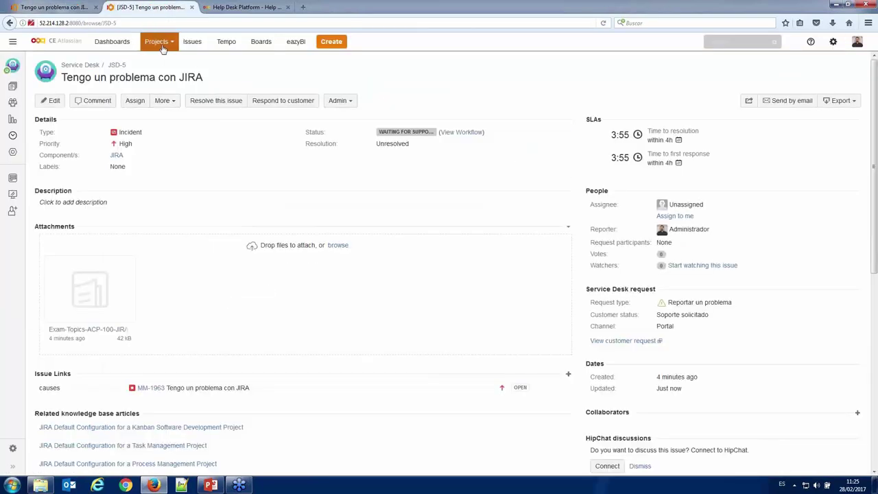
pyautogui.click(162, 45)
pyautogui.click(165, 70)
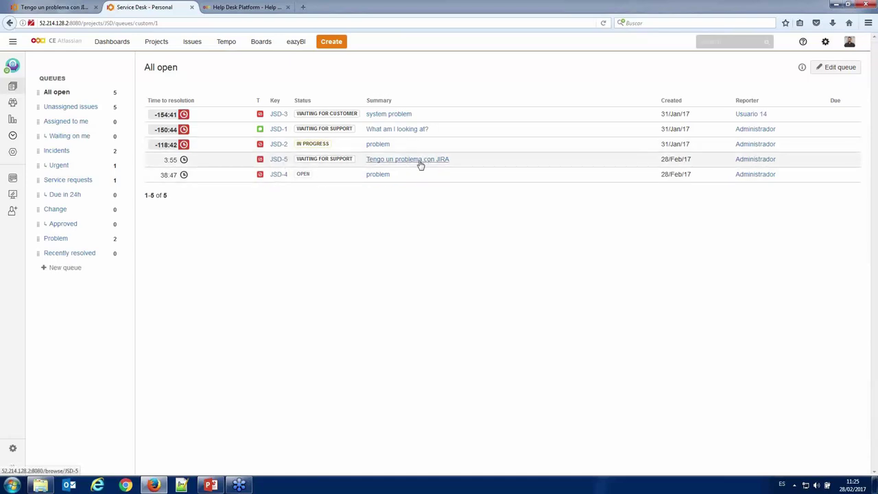
pyautogui.click(422, 163)
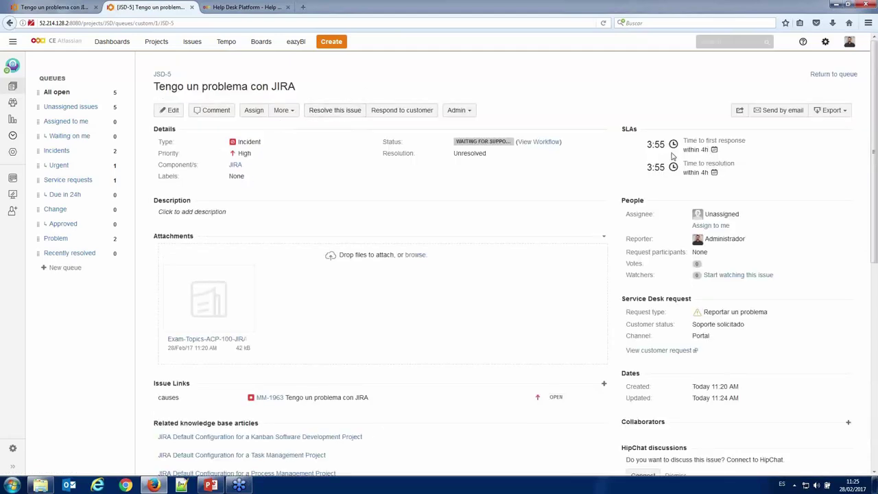
pyautogui.click(711, 226)
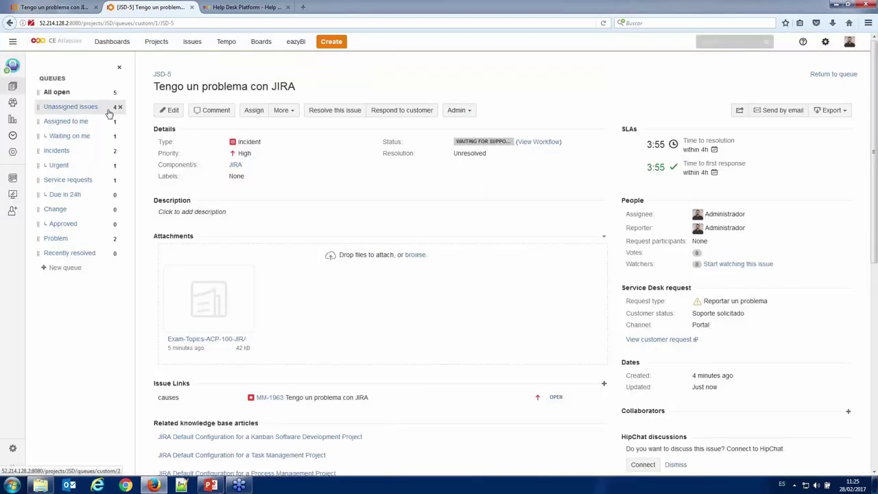
# - Open request JSD-5 from the Assigned to me queue to review its details and MM-1963 link
pyautogui.click(103, 128)
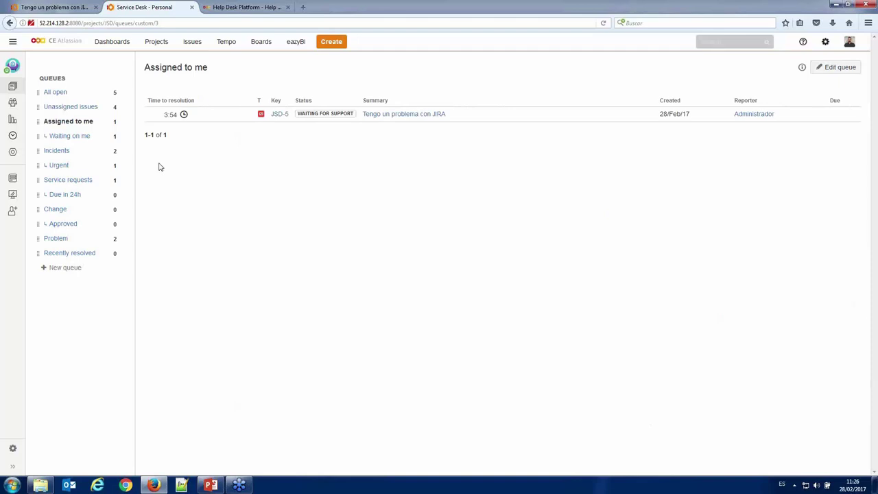
pyautogui.click(280, 115)
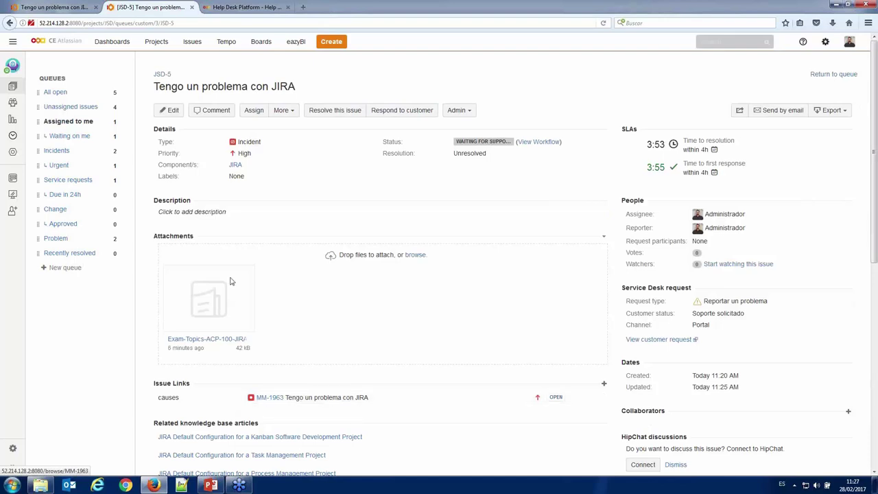
pyautogui.click(269, 36)
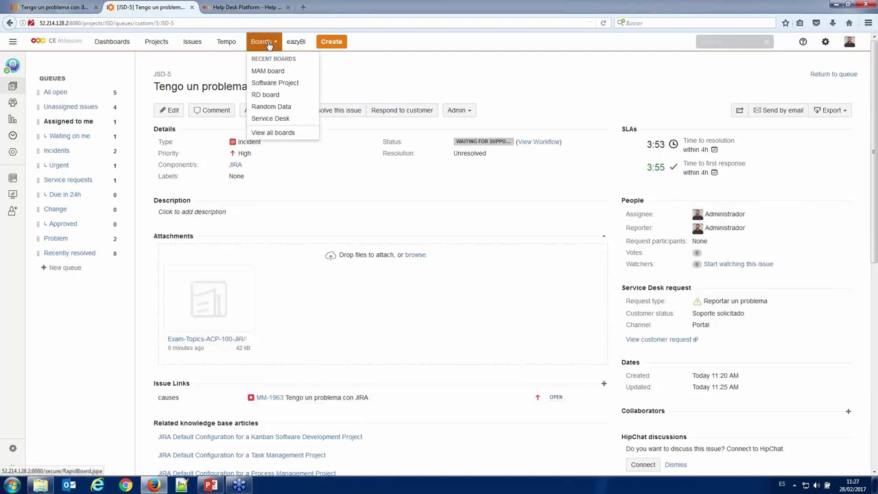
# - Go to the MAM board, scroll its backlog to bug MM-1963, and show the MAM Sprint 2 active sprint
pyautogui.click(267, 72)
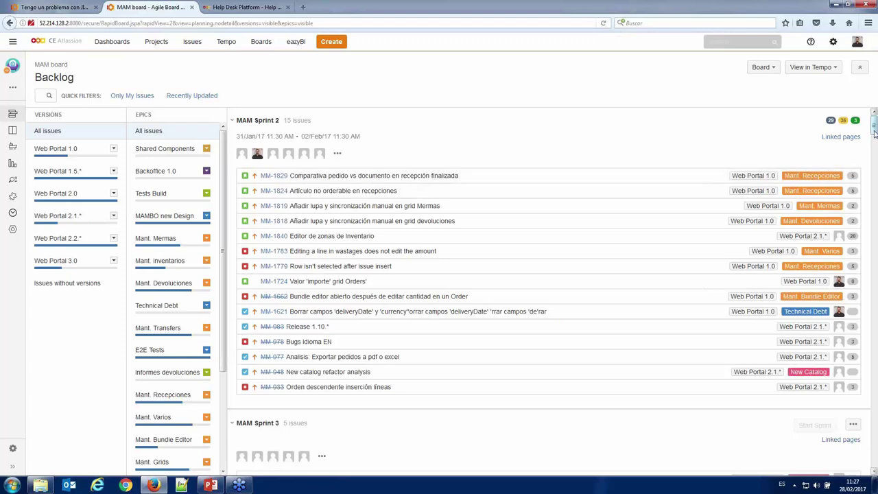
pyautogui.moveTo(874, 130); pyautogui.dragTo(857, 469)
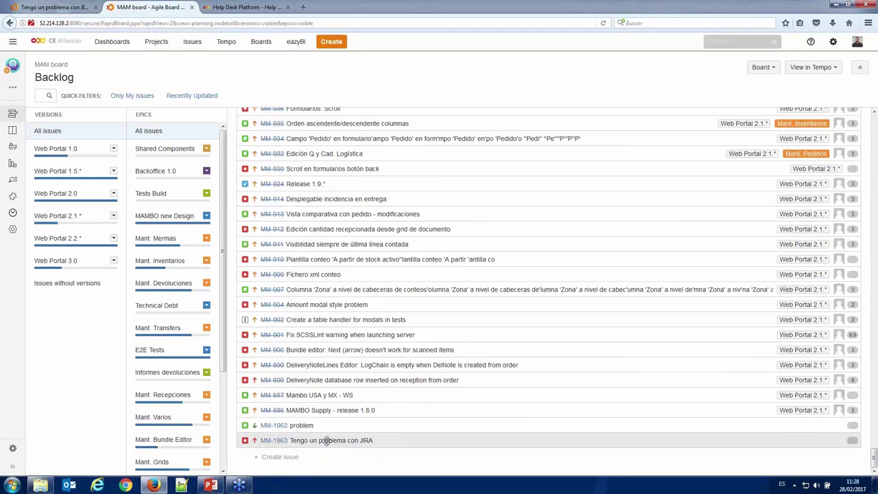
pyautogui.scroll(3, 323, 289)
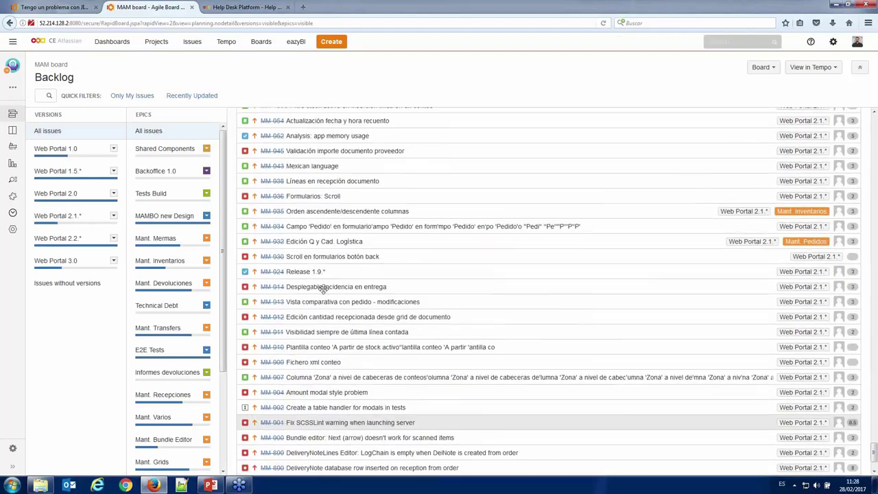
pyautogui.click(10, 131)
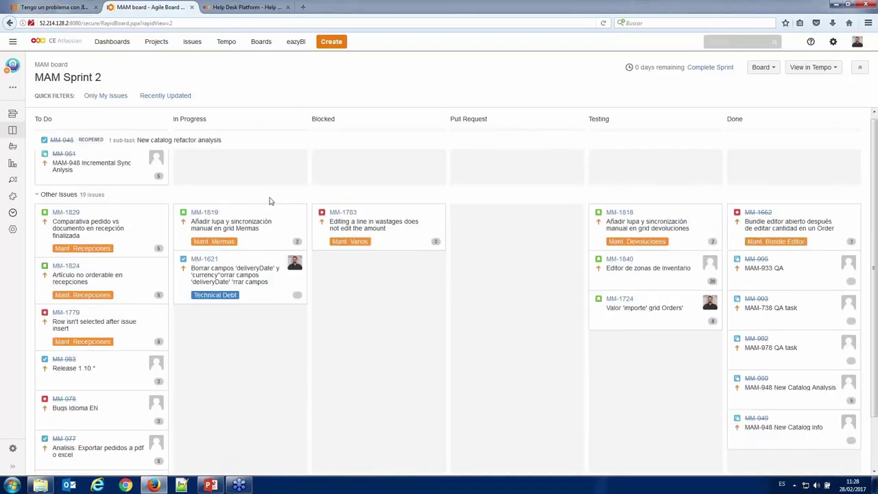
# - Show the MAM Sprint 2 Burndown Chart and scroll to its 64-story-point issue table
pyautogui.click(13, 166)
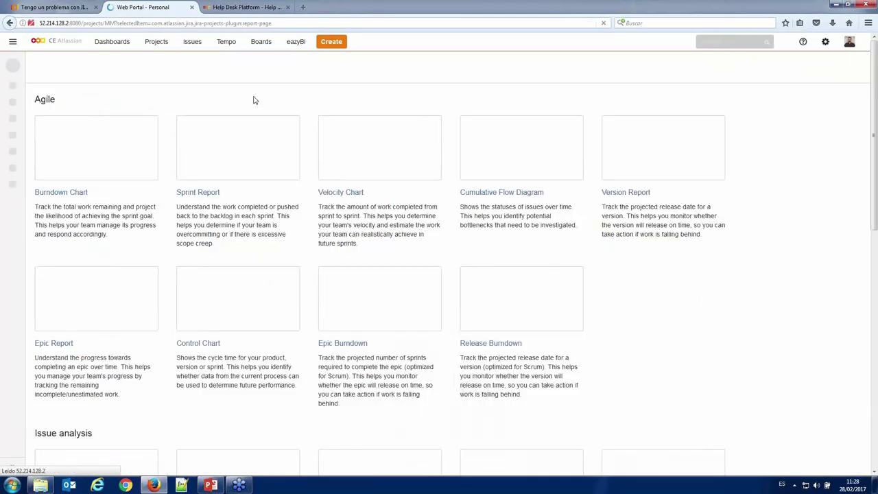
pyautogui.click(78, 195)
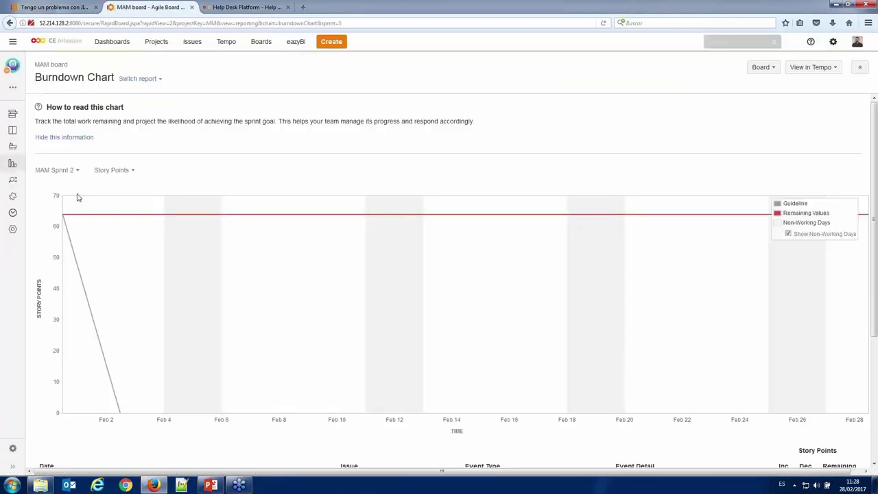
pyautogui.scroll(-5, 150, 250)
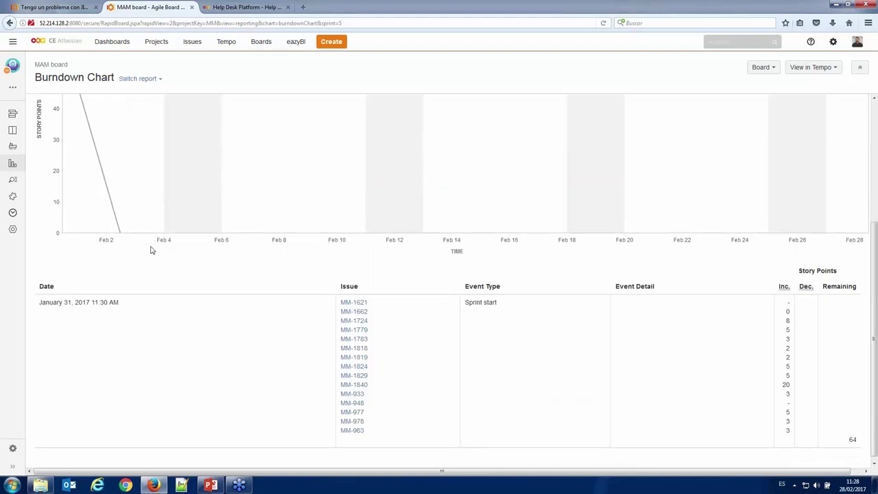
pyautogui.scroll(1, 169, 253)
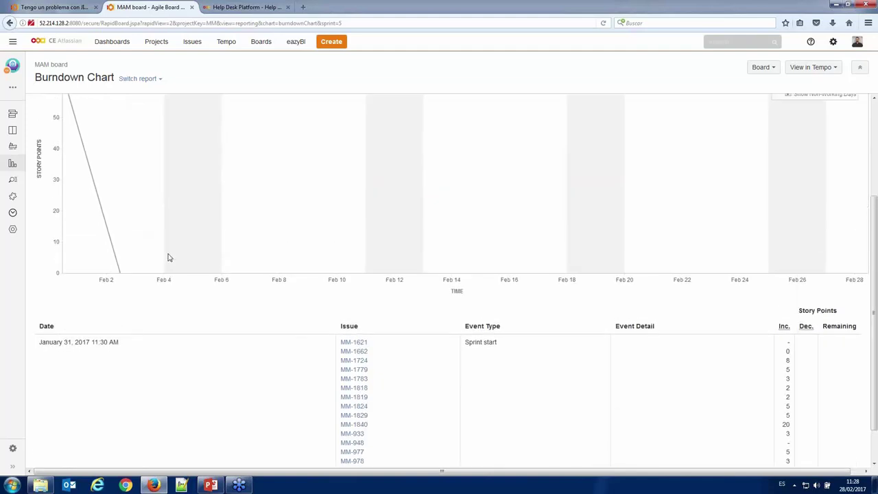
pyautogui.scroll(-1, 168, 257)
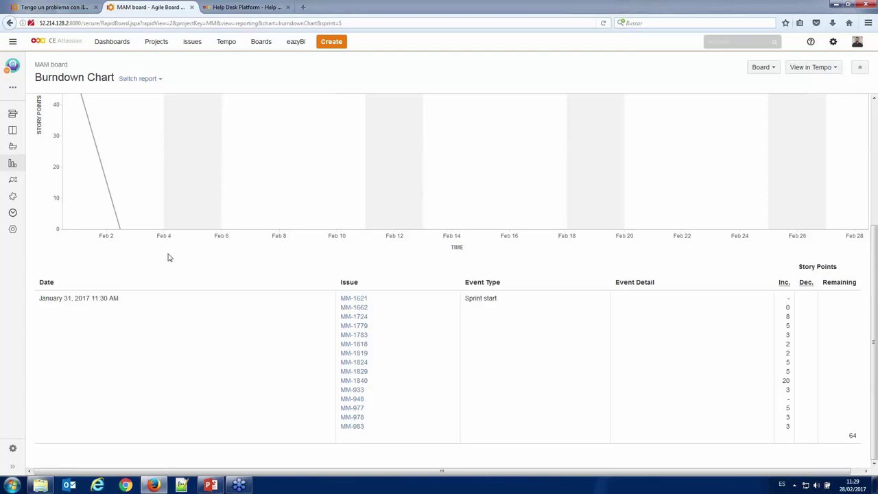
pyautogui.click(158, 81)
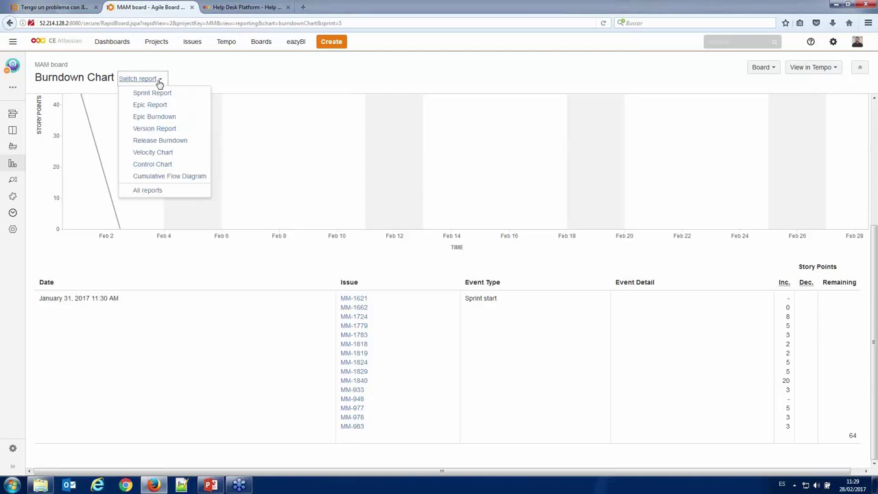
# - Switch to the Velocity Chart showing MAM Sprint 1 with 74 committed and 30 completed points
pyautogui.click(162, 152)
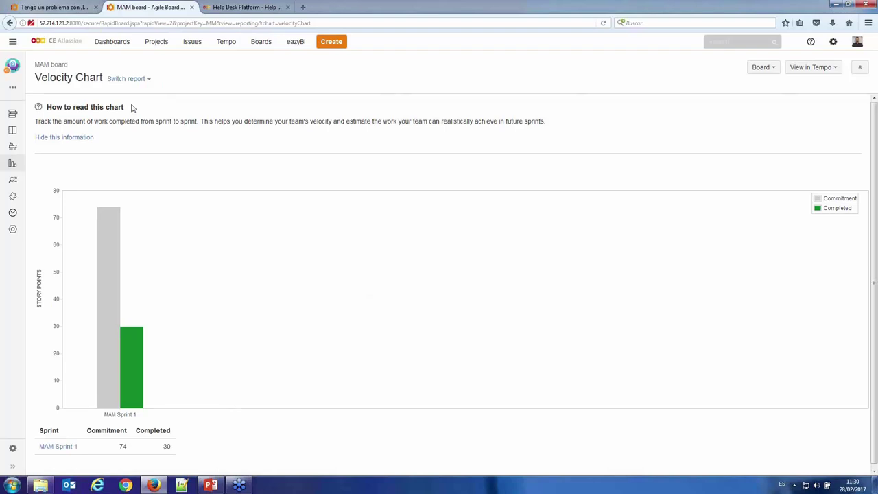
pyautogui.click(230, 44)
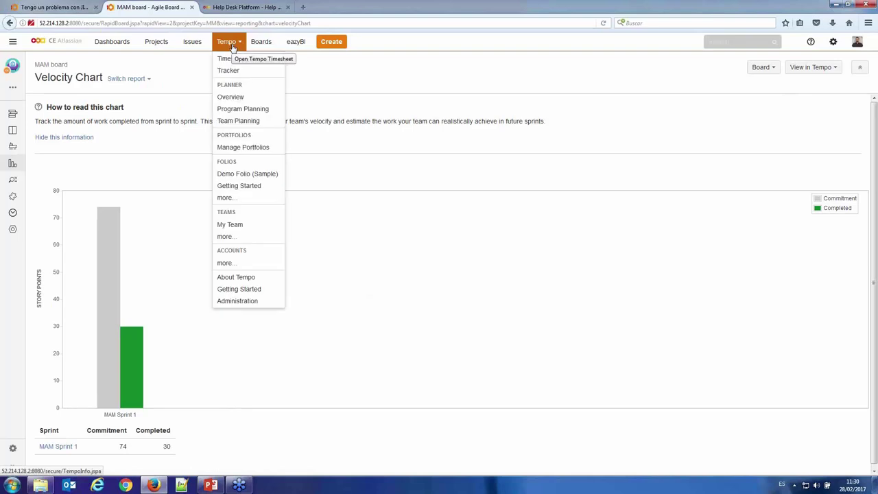
# - Open Tempo Team Planning for My Team and scroll the Feb–Jun 2017 member timeline
pyautogui.click(245, 120)
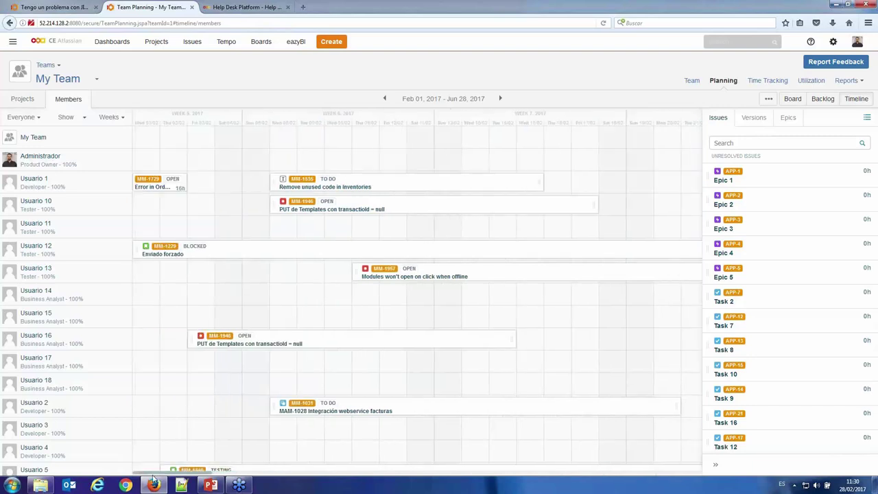
pyautogui.scroll(-1, 198, 432)
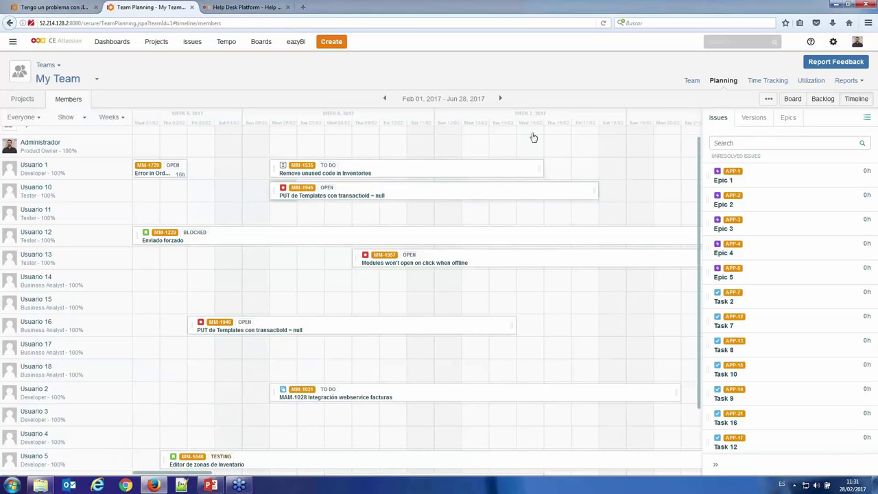
# - View My Team's Time Tracking, then its February 2017 utilization totalling 1,375 hours
pyautogui.click(764, 83)
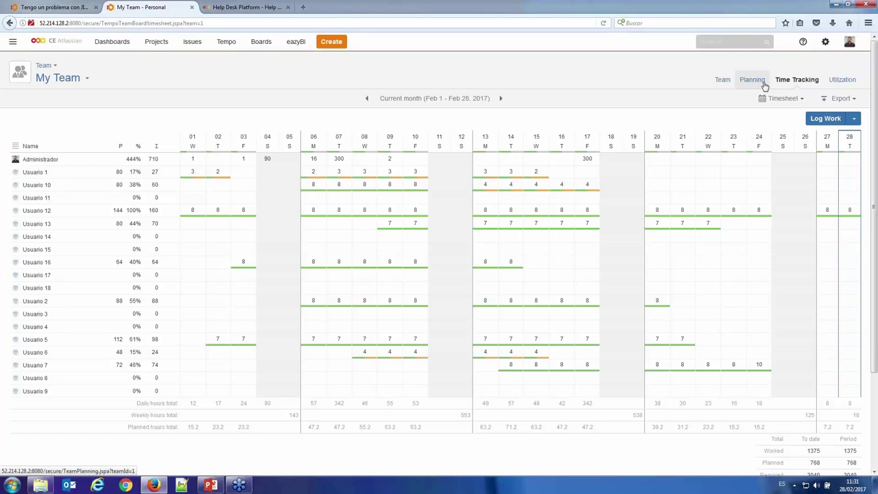
pyautogui.click(840, 83)
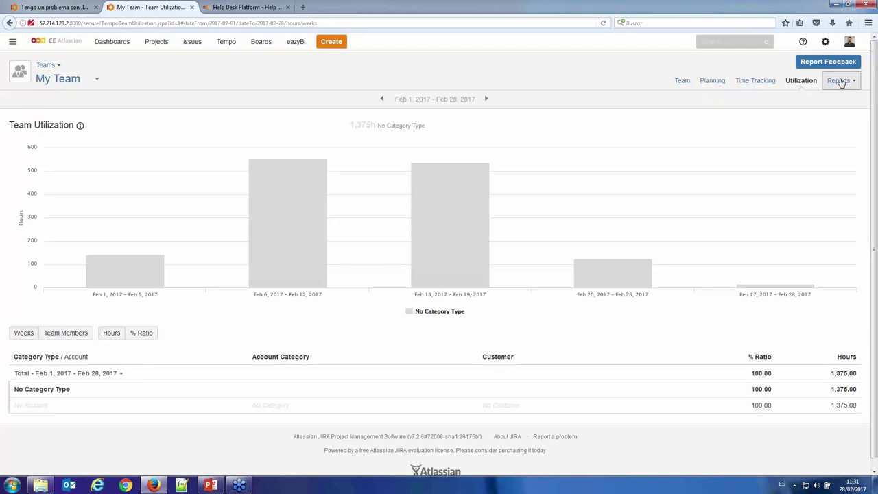
pyautogui.click(839, 81)
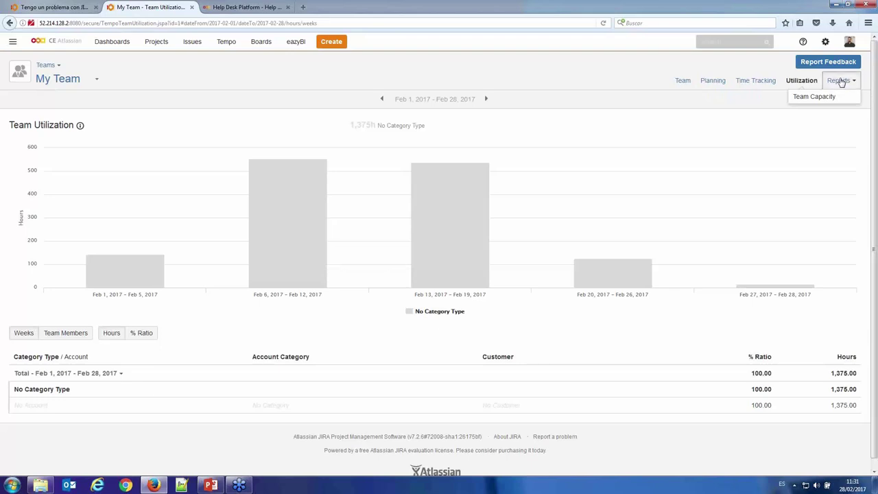
# - Open My Team's Team Capacity report and change its period from Weekly to Monthly
pyautogui.click(839, 96)
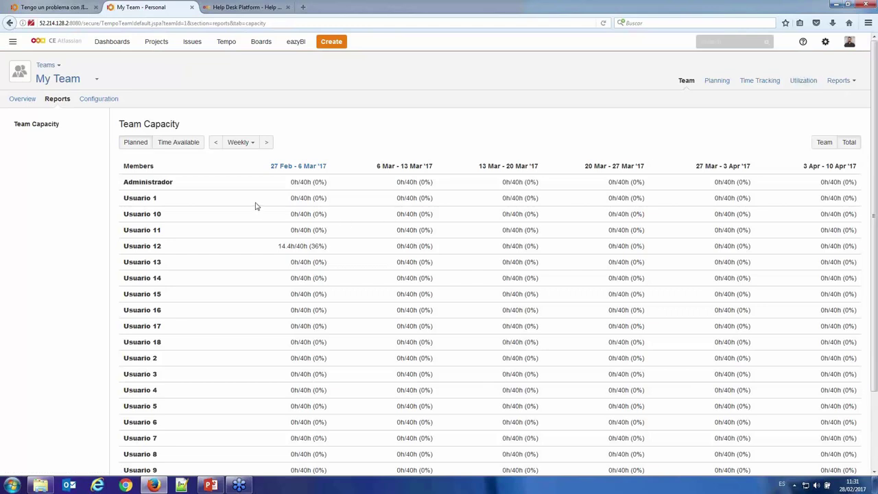
pyautogui.scroll(-1, 261, 190)
pyautogui.scroll(-2, 261, 191)
pyautogui.click(240, 90)
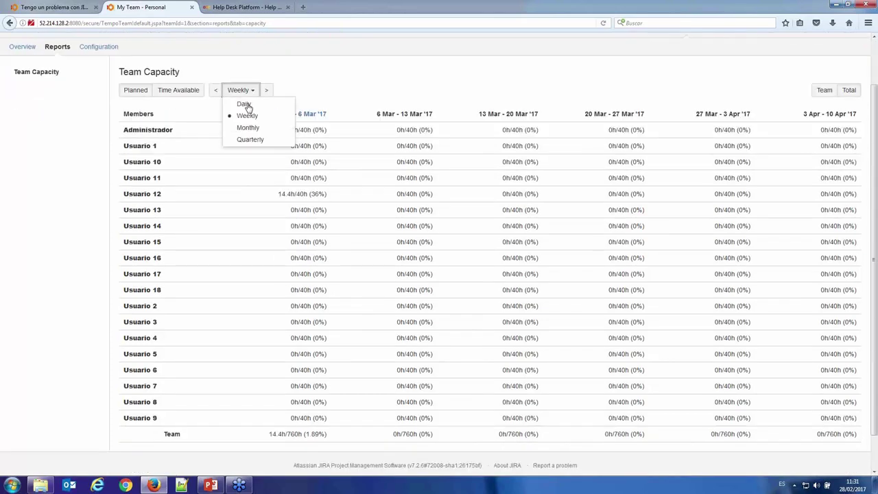
pyautogui.click(248, 128)
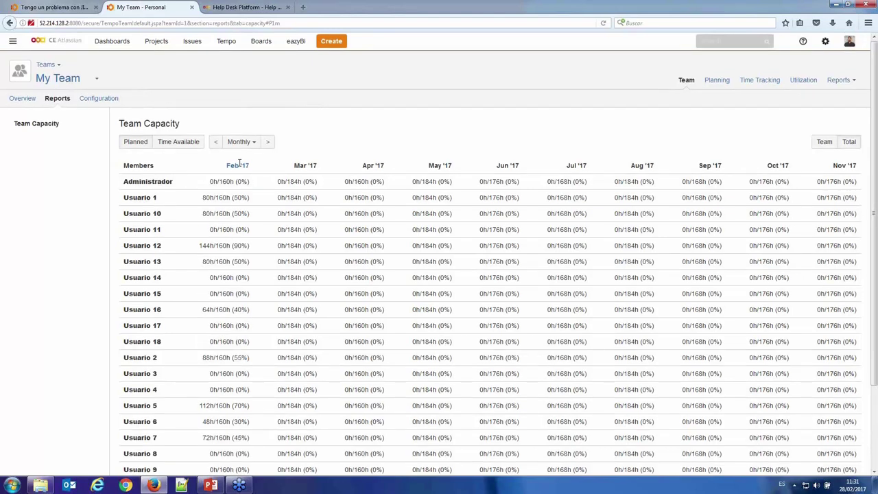
# - Show each member's Time Available, with 2,272 team hours for February 2017
pyautogui.scroll(-1, 236, 309)
pyautogui.moveTo(223, 443); pyautogui.dragTo(288, 443)
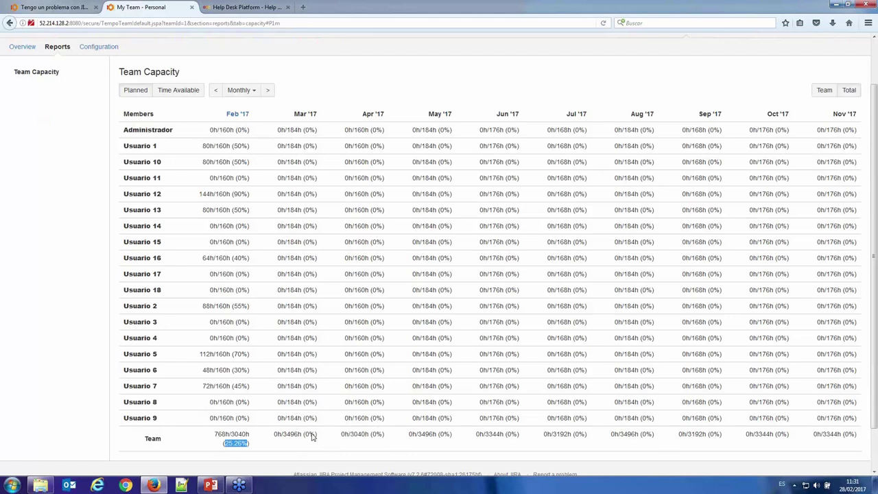
pyautogui.click(336, 451)
pyautogui.click(173, 99)
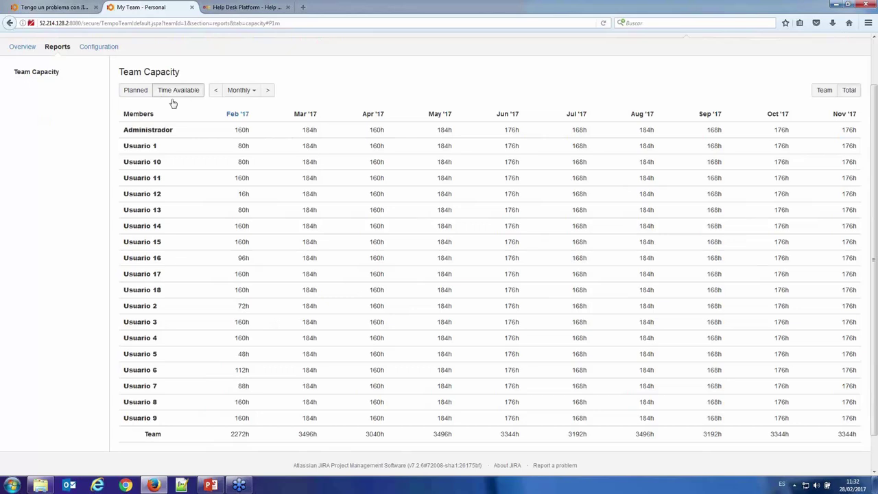
pyautogui.scroll(2, 173, 103)
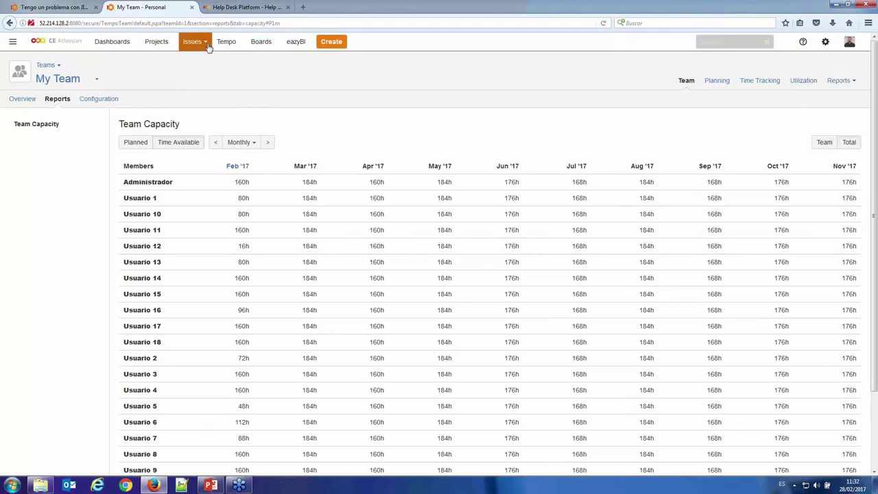
# - Open the Demo Folio (Sample) overview: 16 days ahead, 42% under budget, 0.95% negative margin
pyautogui.click(229, 41)
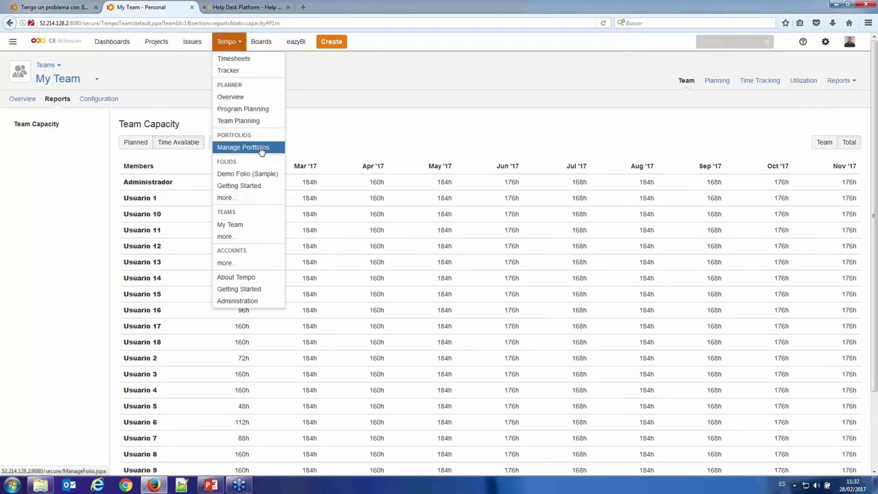
pyautogui.click(251, 175)
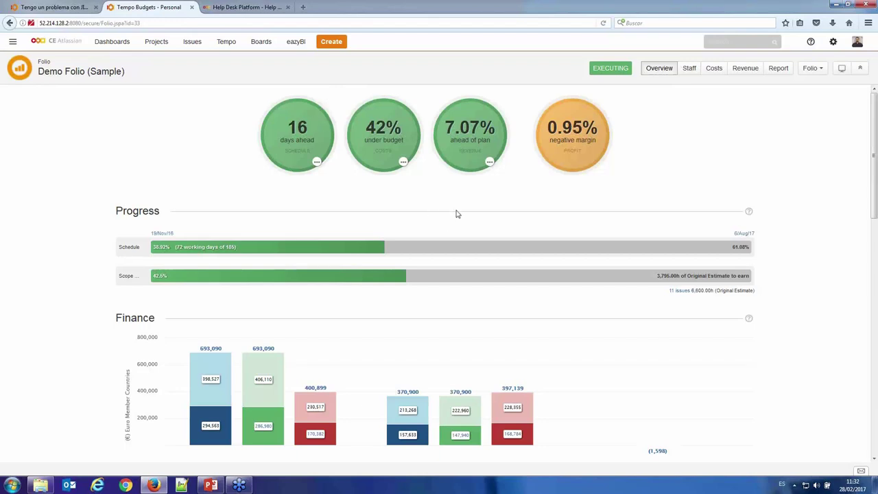
pyautogui.moveTo(489, 163)
pyautogui.moveTo(748, 213)
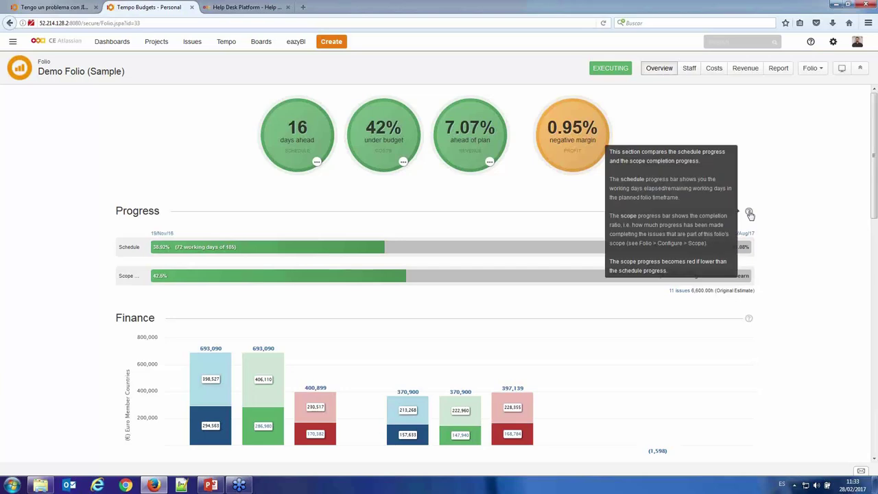
pyautogui.moveTo(750, 320)
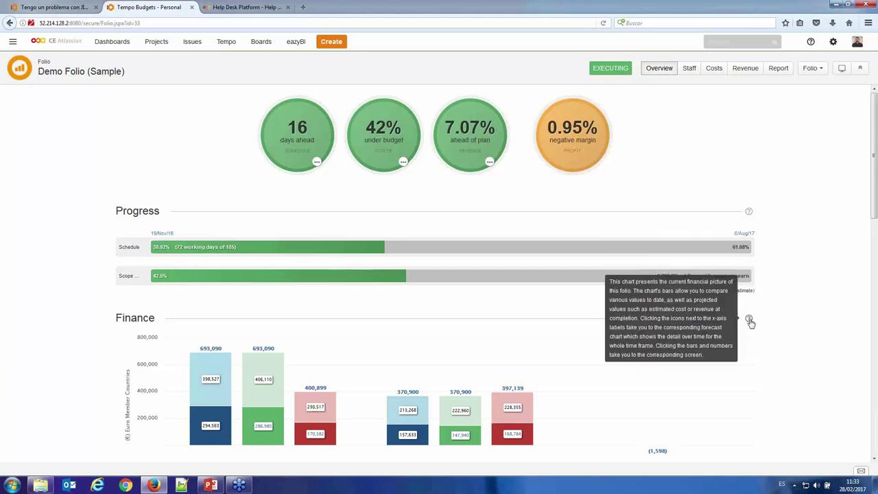
# - View the folio's Staff summary, then its Costs summary with 693,090.00 planned and 400,896.80 cost
pyautogui.click(694, 71)
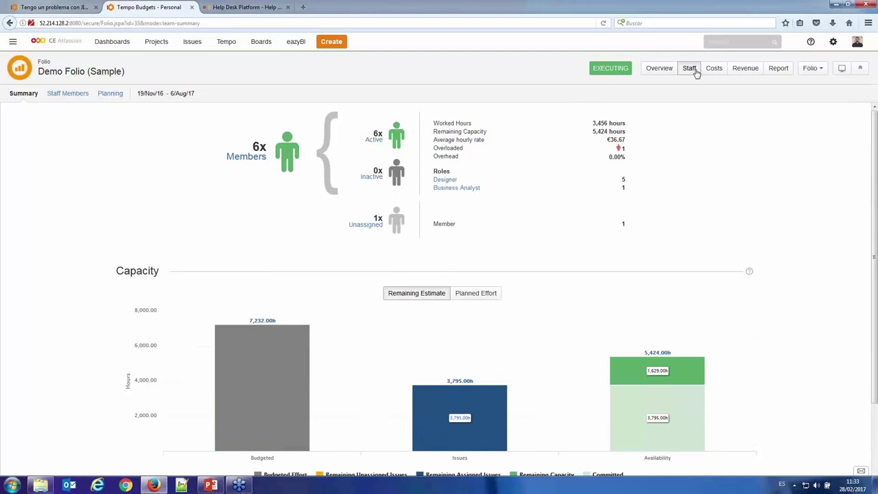
pyautogui.click(713, 69)
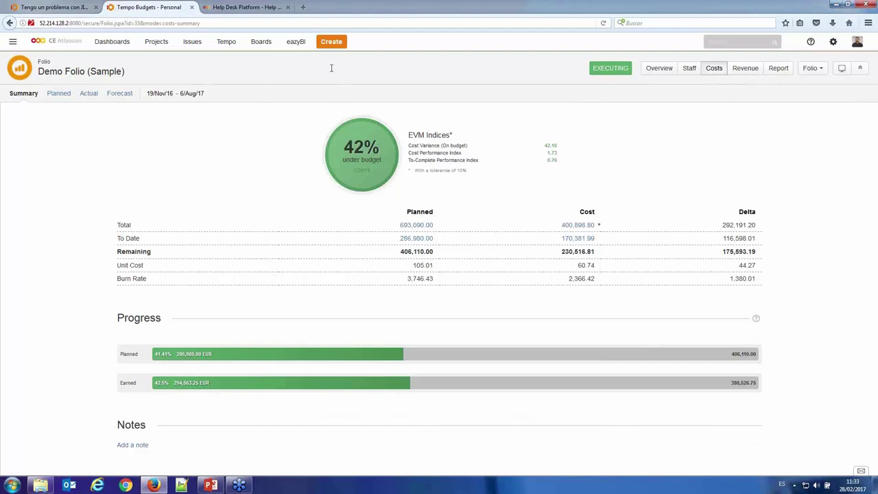
# - Review the folio's Planned cost breakdown table
pyautogui.click(58, 93)
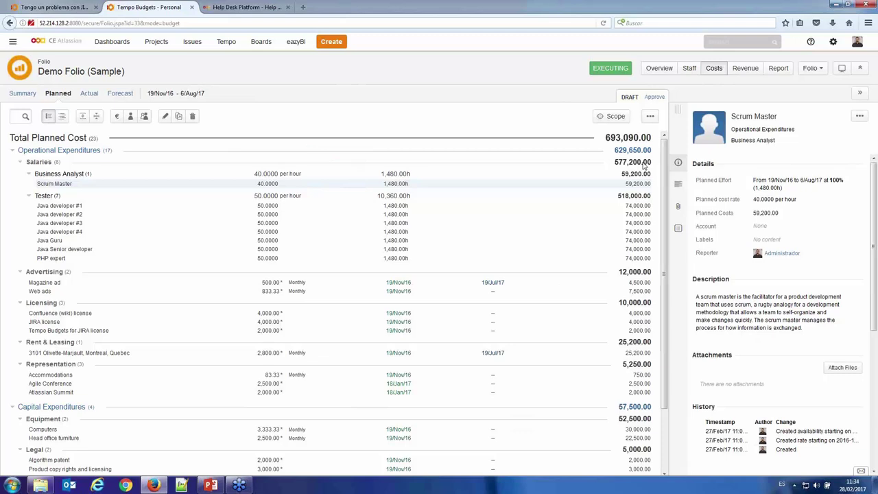
pyautogui.scroll(-2, 417, 177)
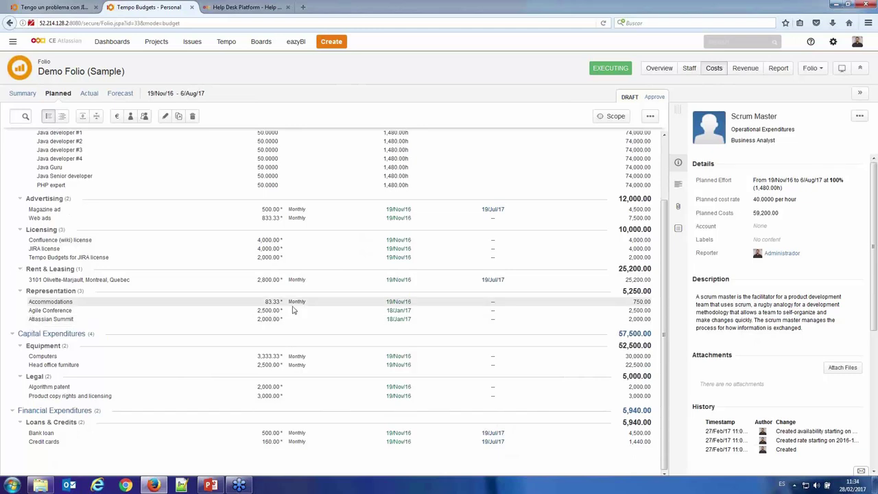
pyautogui.scroll(2, 625, 217)
pyautogui.scroll(1, 625, 217)
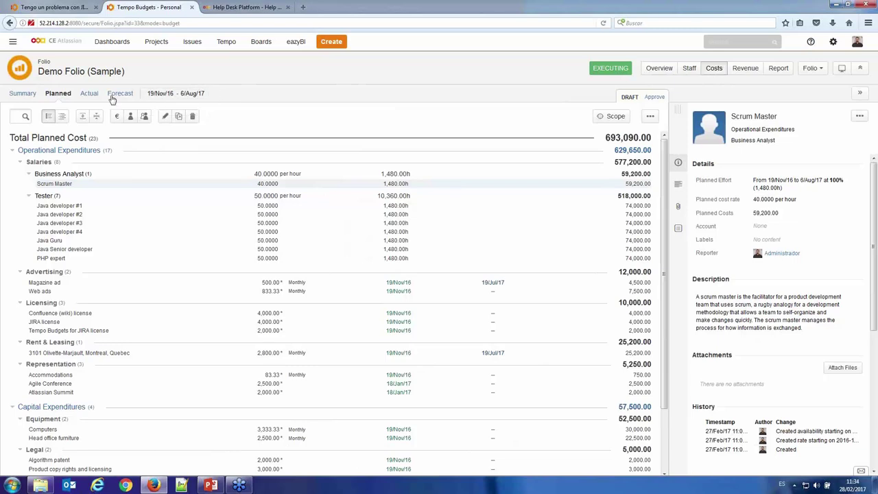
# - Show the actual costs to date, 170,381.98 total, broken down by expense category
pyautogui.click(89, 94)
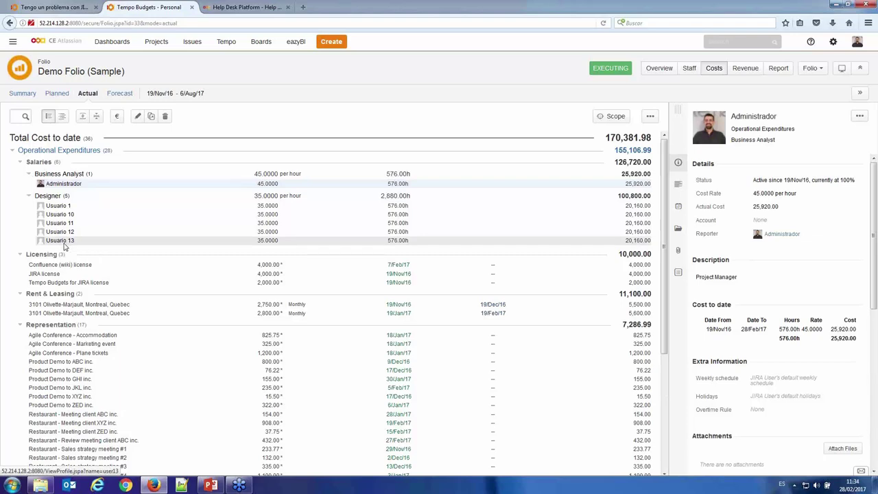
pyautogui.scroll(-1, 58, 244)
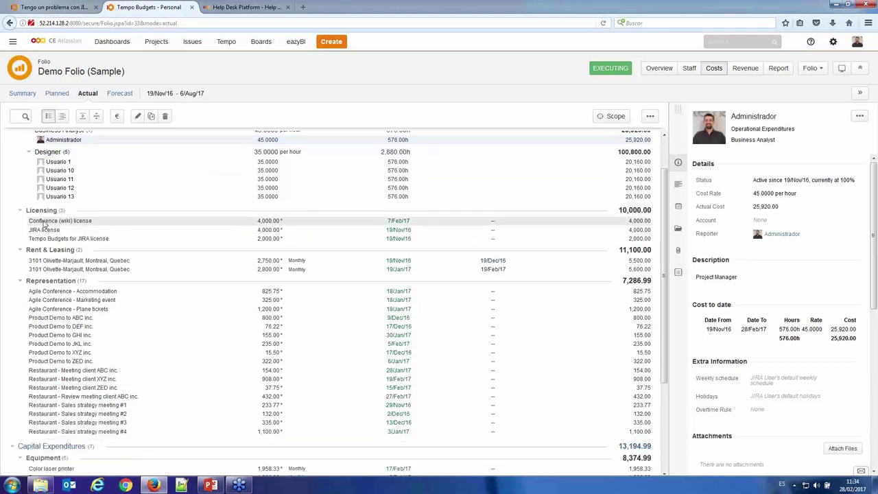
pyautogui.scroll(-3, 58, 352)
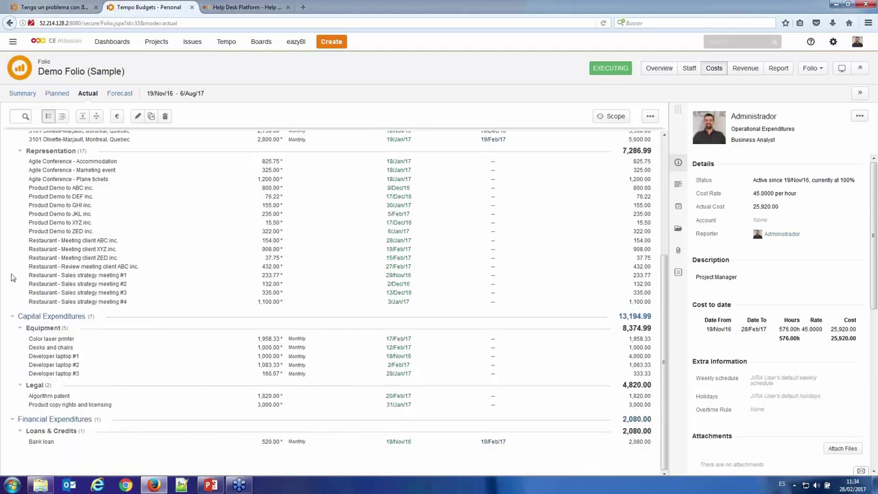
# - View the folio's cost forecast chart, then open its Revenue summary (397,138.82 total, 0.95% negative margin)
pyautogui.click(126, 95)
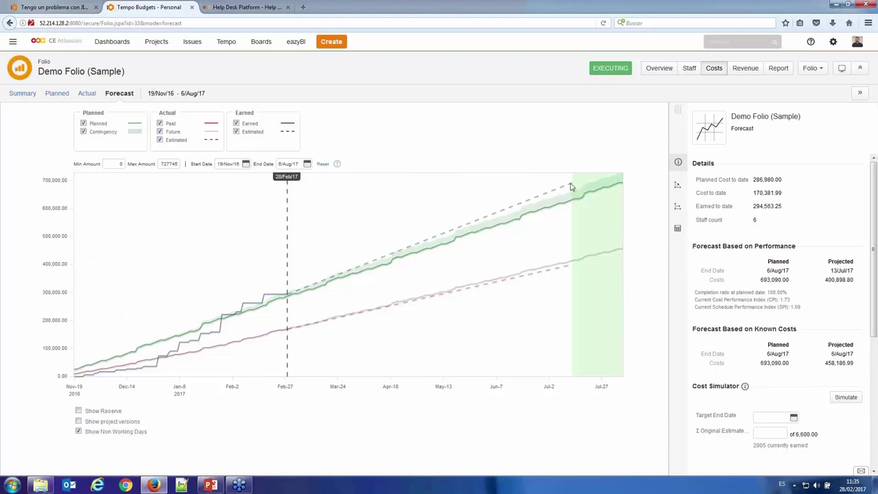
pyautogui.moveTo(572, 208)
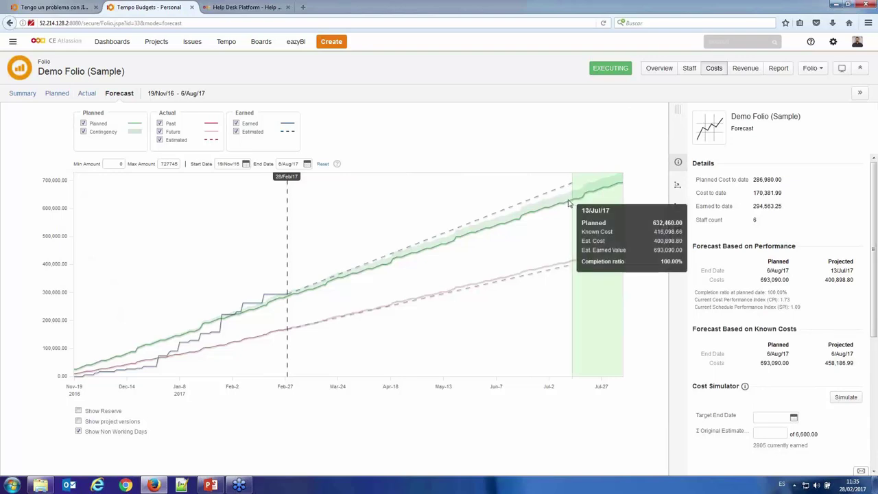
pyautogui.click(745, 75)
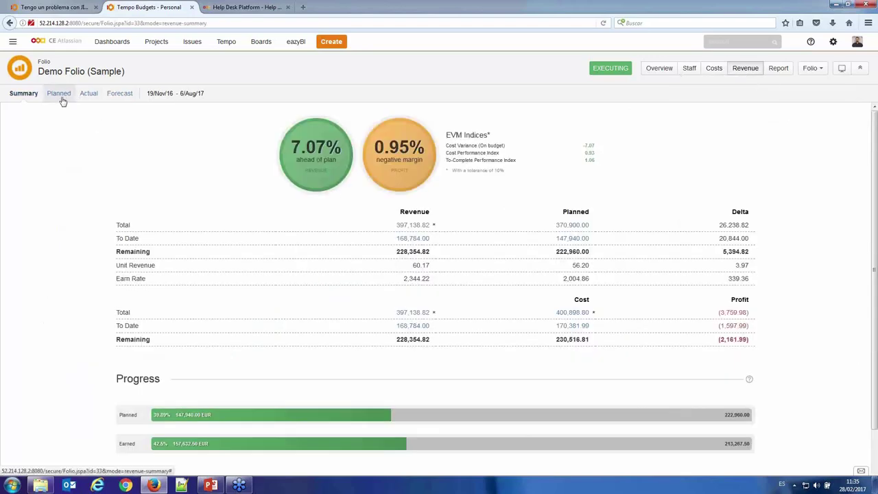
# - Review planned, actual and forecast revenue (397,138.82 by 13/Jul/17), then return to the home dashboard
pyautogui.click(62, 96)
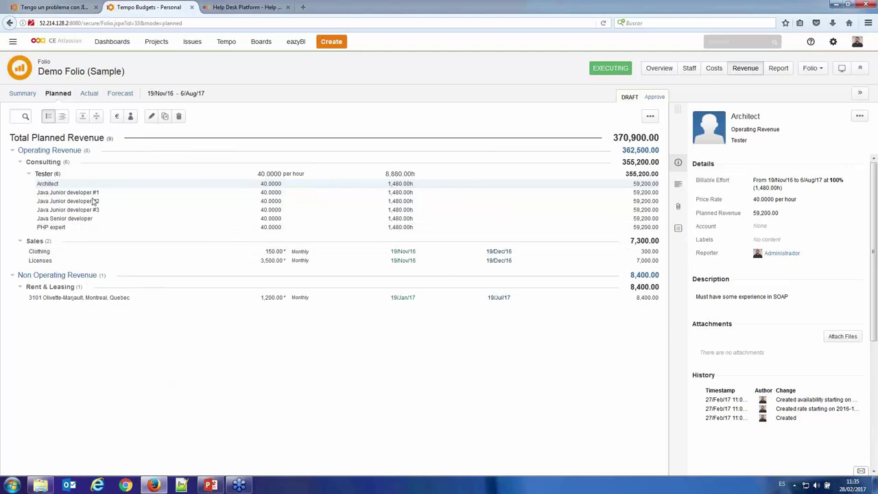
pyautogui.click(89, 95)
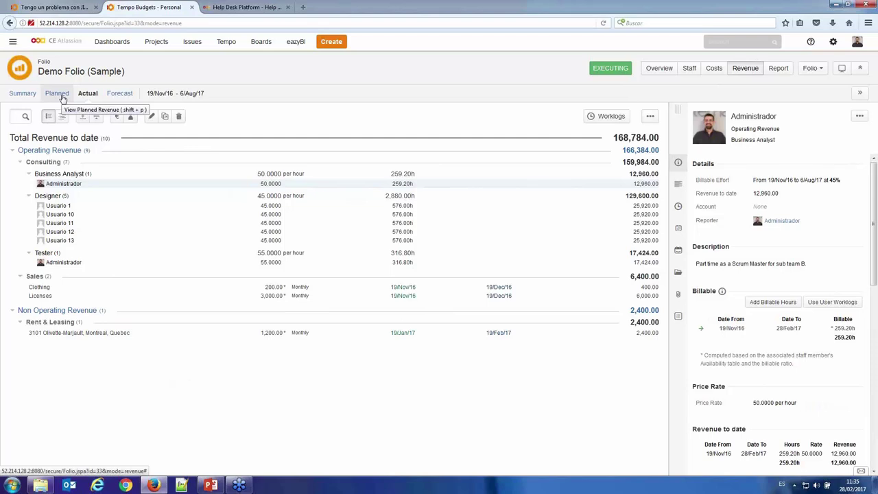
pyautogui.click(119, 93)
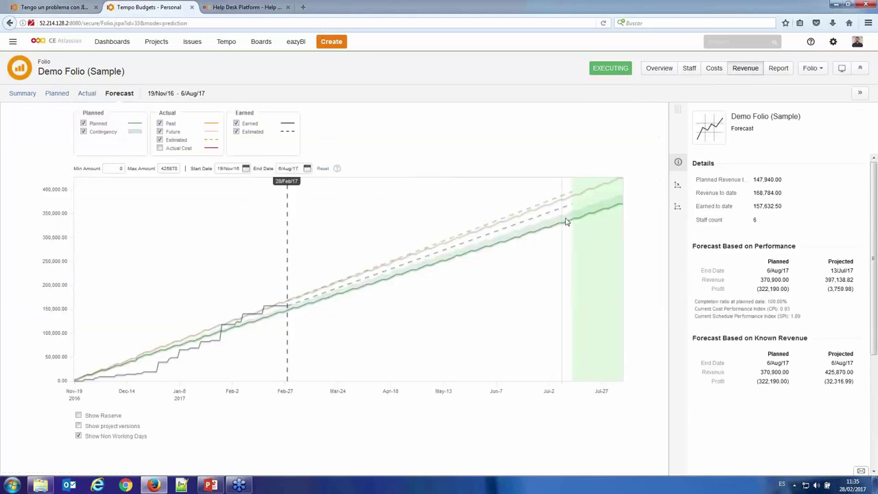
pyautogui.moveTo(571, 222)
pyautogui.click(74, 45)
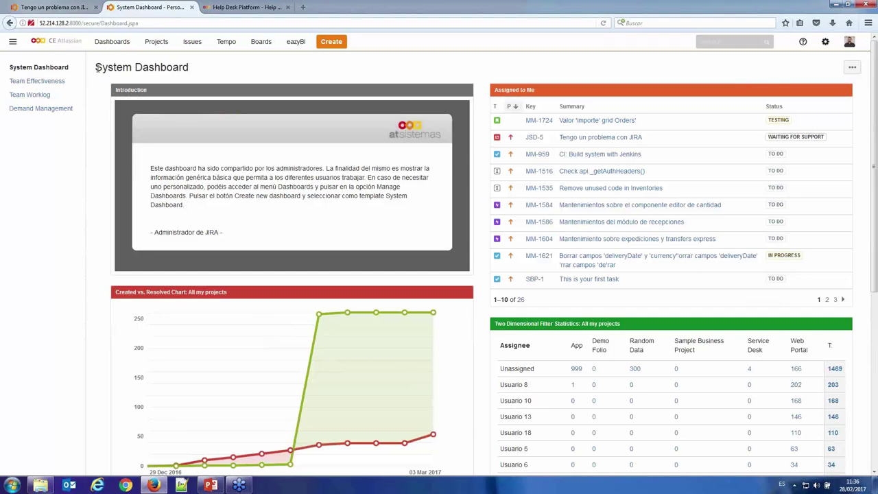
# - Scroll through the System Dashboard's issue statistics gadgets per assignee and project
pyautogui.moveTo(95, 66); pyautogui.dragTo(216, 73)
pyautogui.click(216, 73)
pyautogui.scroll(-1, 396, 112)
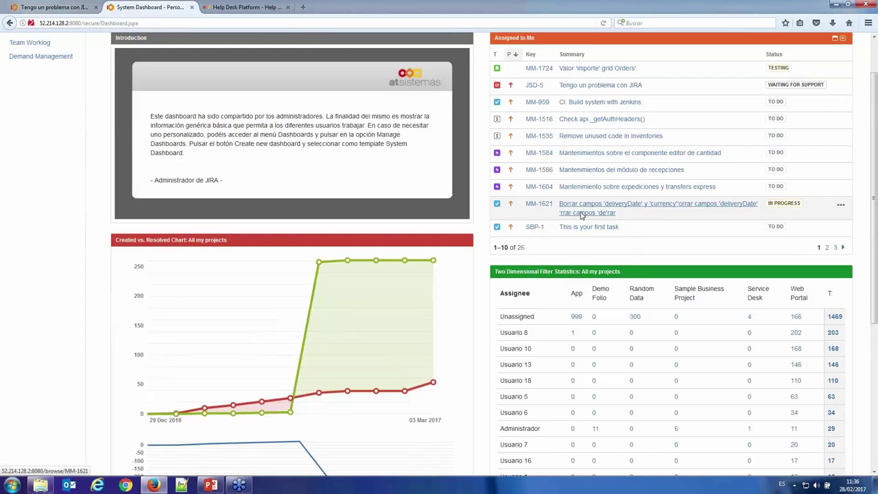
pyautogui.scroll(-1, 451, 261)
pyautogui.scroll(-1, 451, 260)
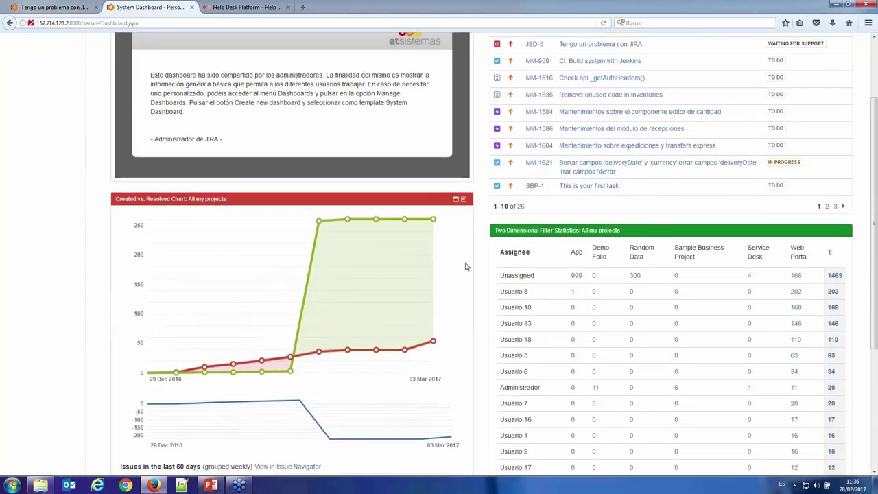
pyautogui.scroll(-1, 521, 259)
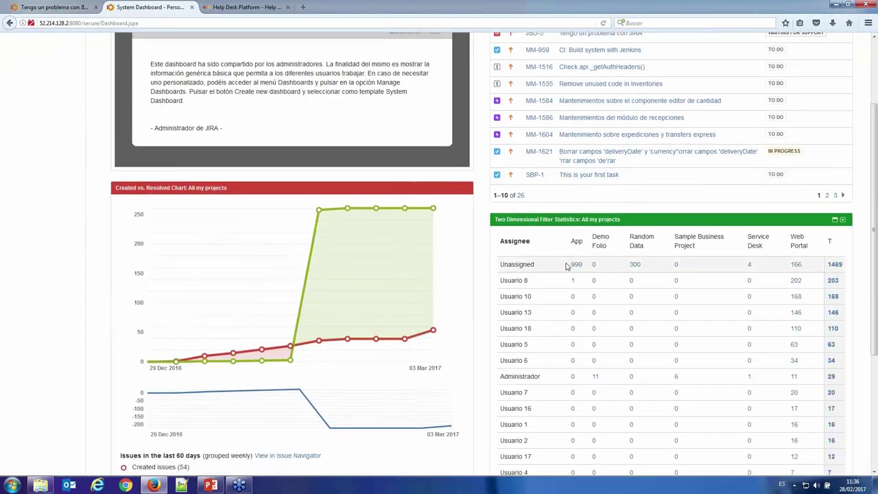
pyautogui.scroll(-2, 470, 276)
pyautogui.scroll(-2, 470, 276)
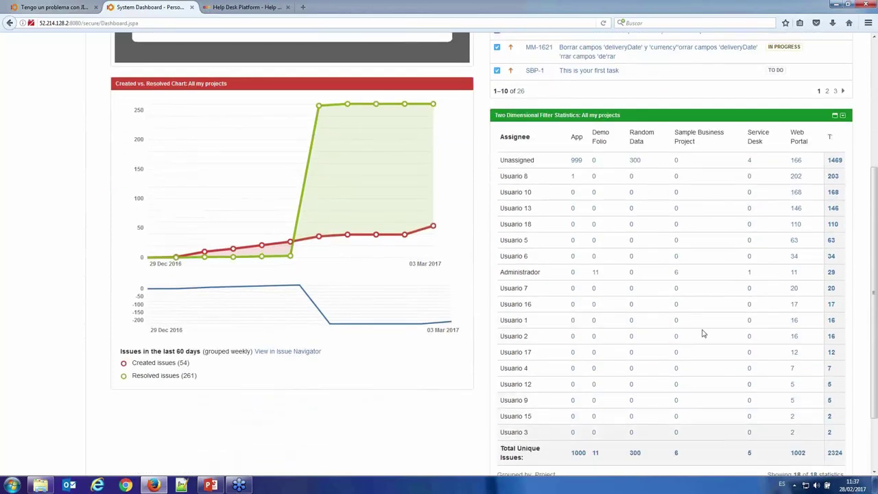
pyautogui.scroll(-1, 598, 334)
pyautogui.scroll(-3, 598, 334)
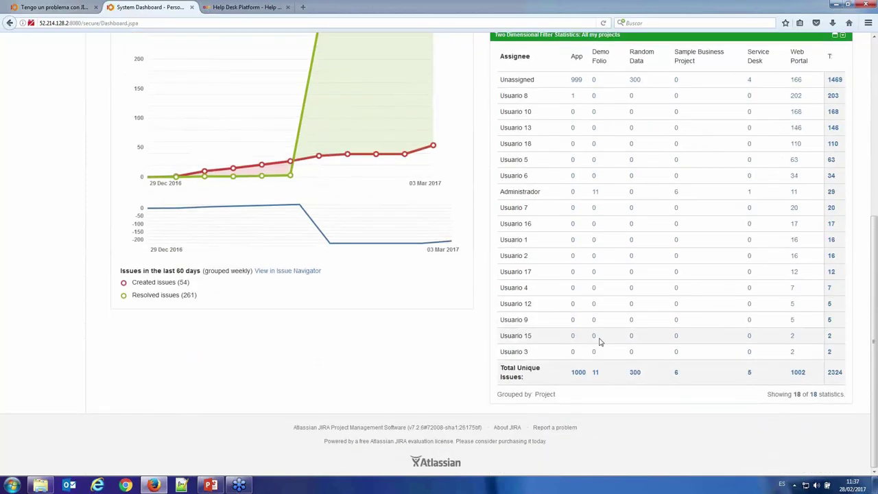
pyautogui.scroll(10, 601, 345)
# - Open Team Effectiveness to chart done versus dismissed issues per user
pyautogui.click(43, 83)
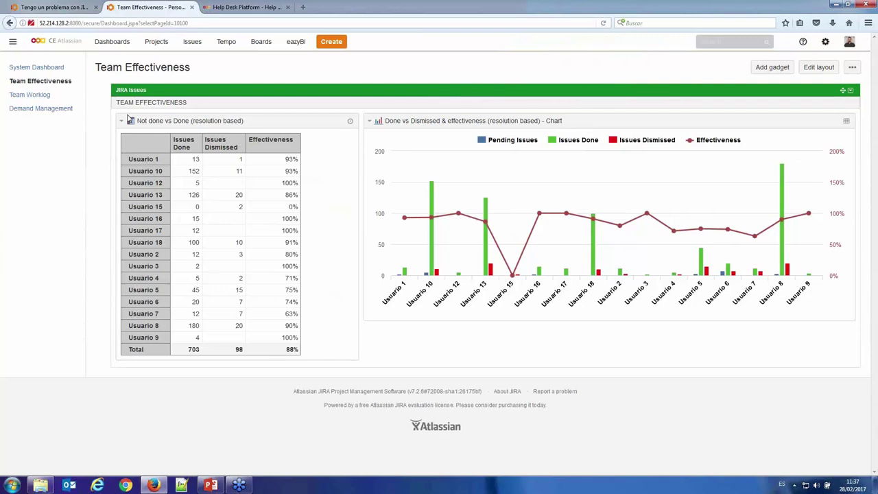
# - Go to the eazyBI home page and close the Documentation and support notice
pyautogui.click(301, 45)
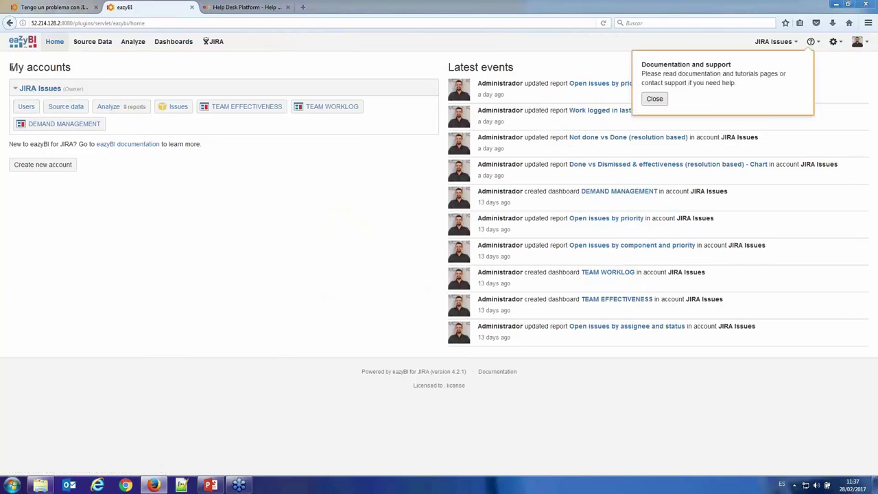
pyautogui.moveTo(9, 66); pyautogui.dragTo(152, 73)
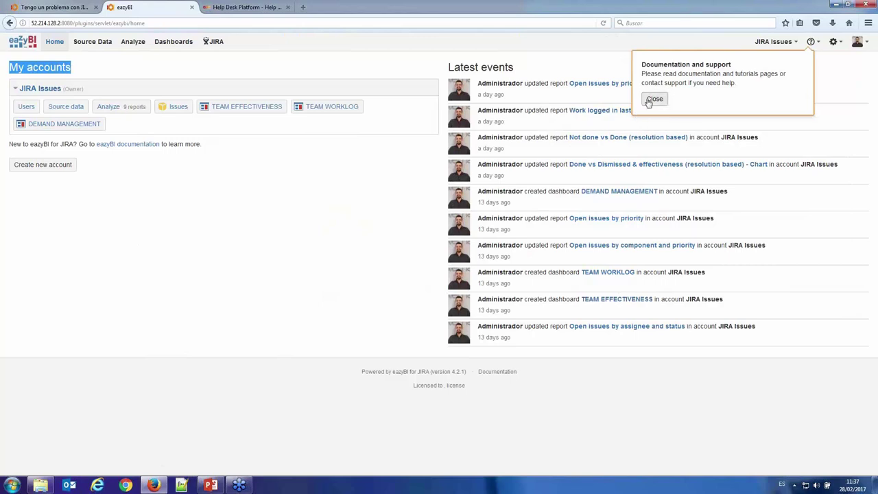
pyautogui.click(654, 99)
pyautogui.click(344, 71)
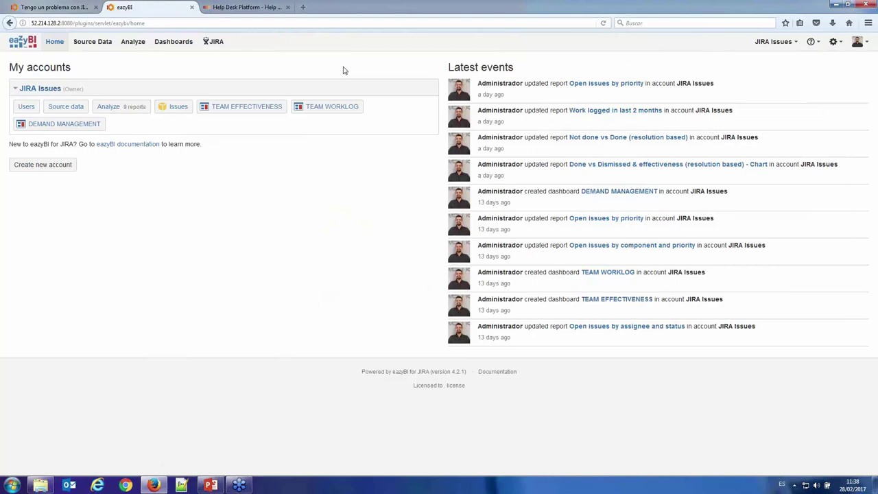
# - Navigate via Source Data and Analyze to the TEAM EFFECTIVENESS dashboard (703 done, 98 dismissed, 88%)
pyautogui.click(57, 111)
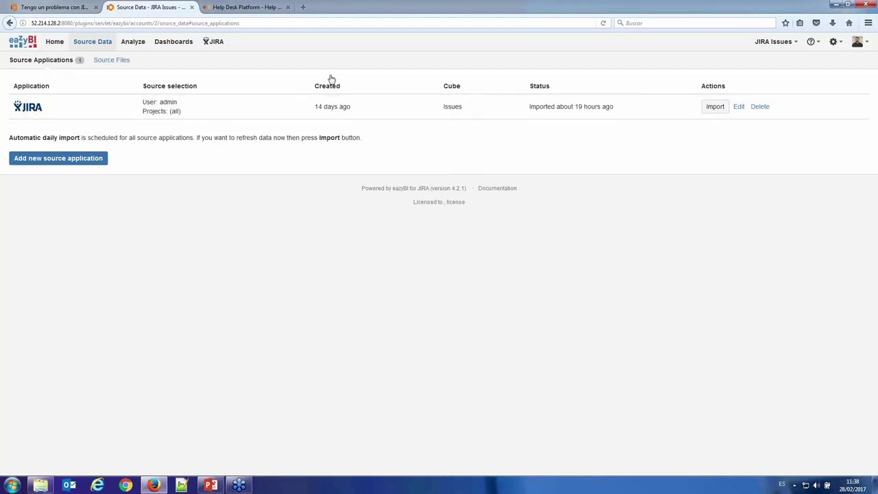
pyautogui.click(139, 47)
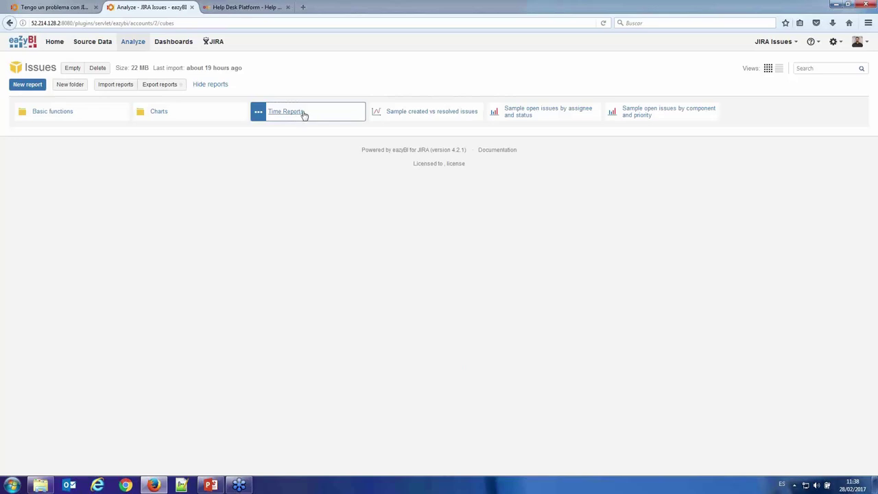
pyautogui.click(174, 42)
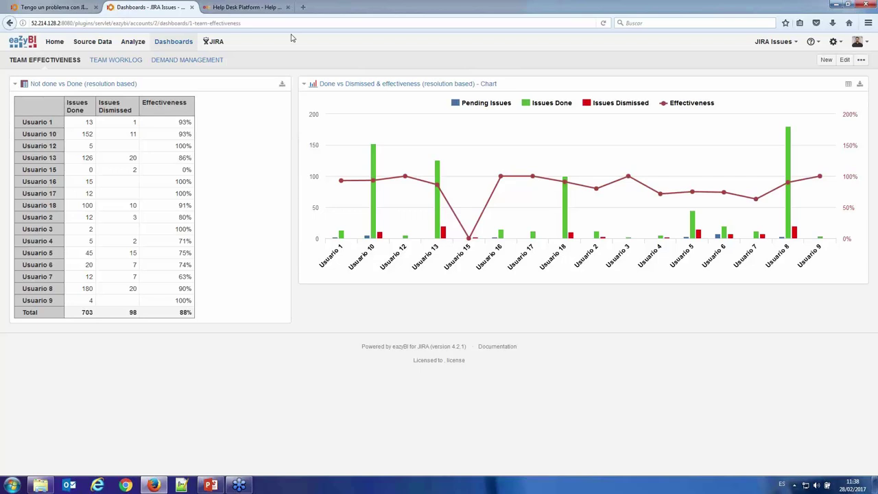
# - Drill Usuario 10's effectiveness across by Project and expand Web Portal into its components
pyautogui.click(184, 137)
pyautogui.moveTo(229, 149)
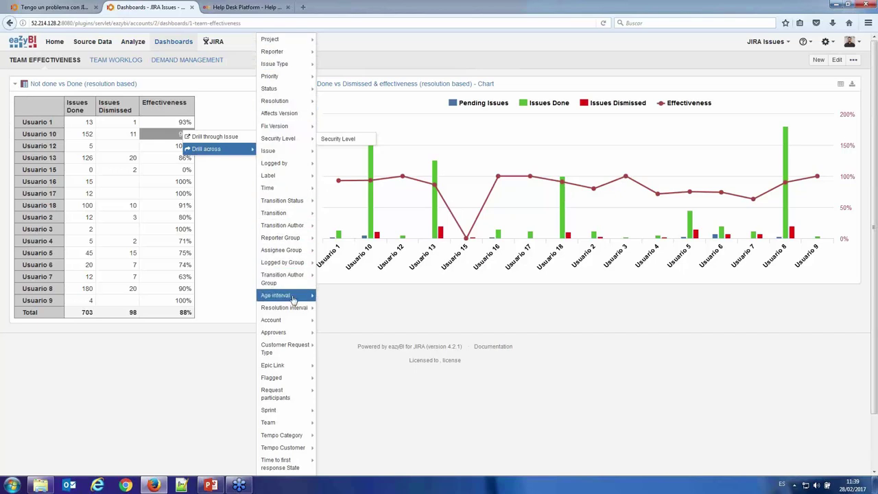
pyautogui.scroll(-2, 295, 349)
pyautogui.moveTo(293, 310)
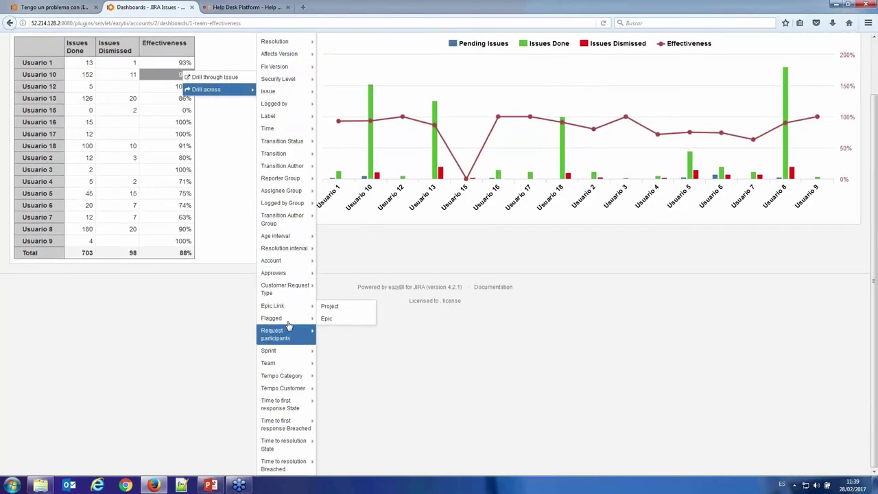
pyautogui.scroll(2, 288, 319)
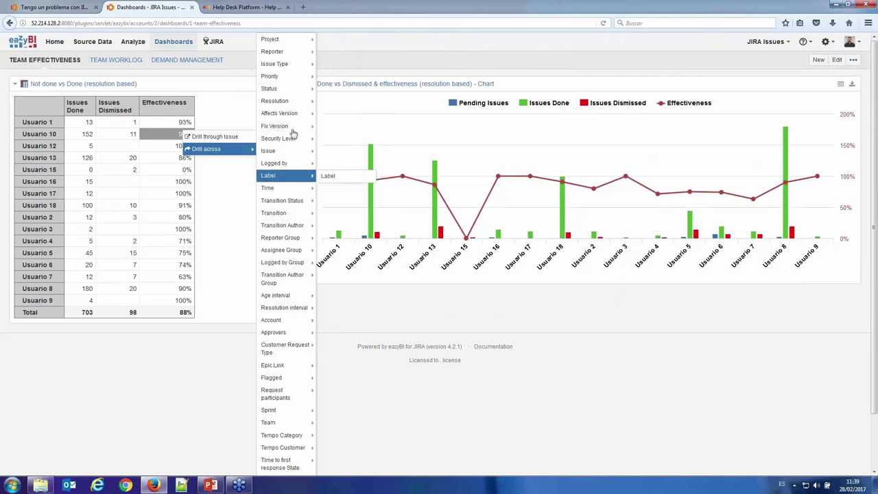
pyautogui.moveTo(299, 77)
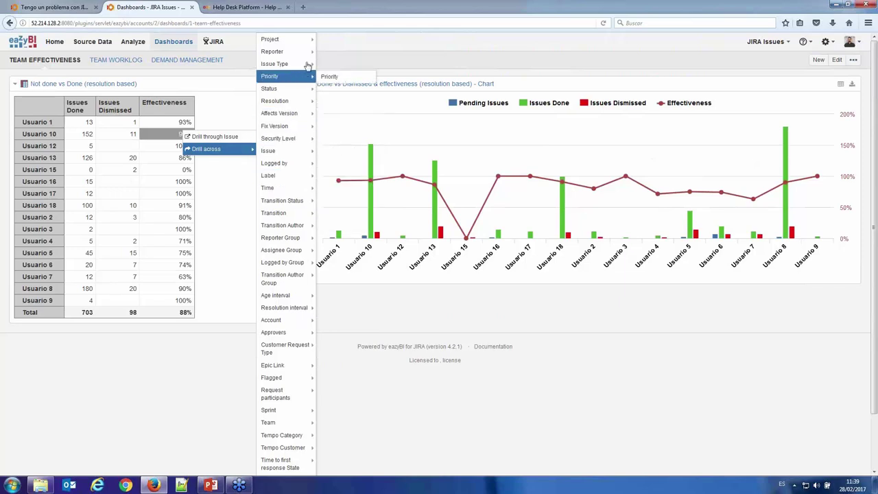
pyautogui.moveTo(302, 41)
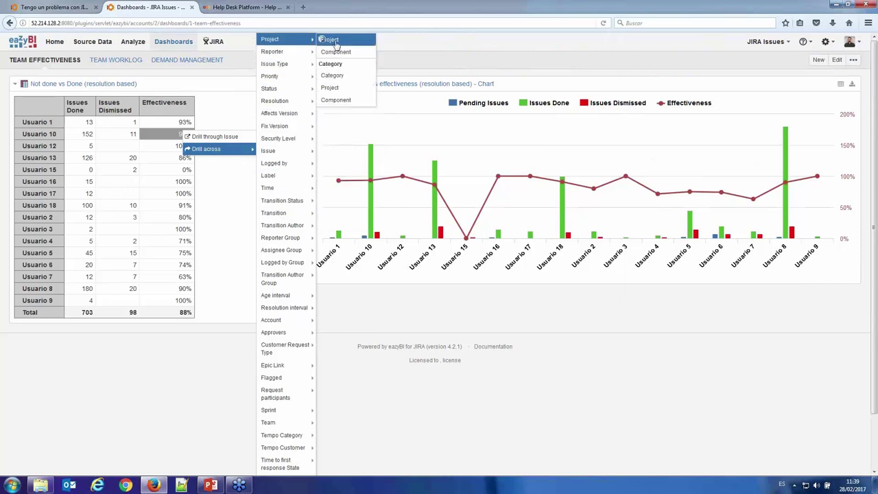
pyautogui.click(332, 41)
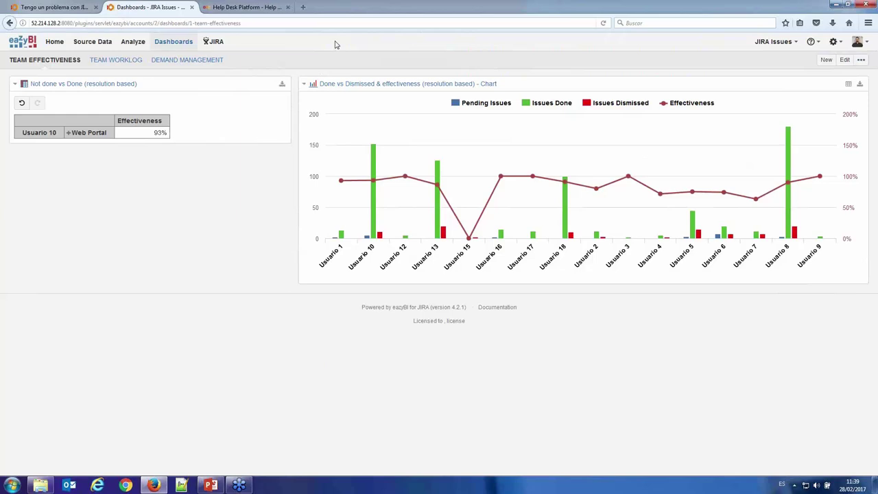
pyautogui.click(68, 132)
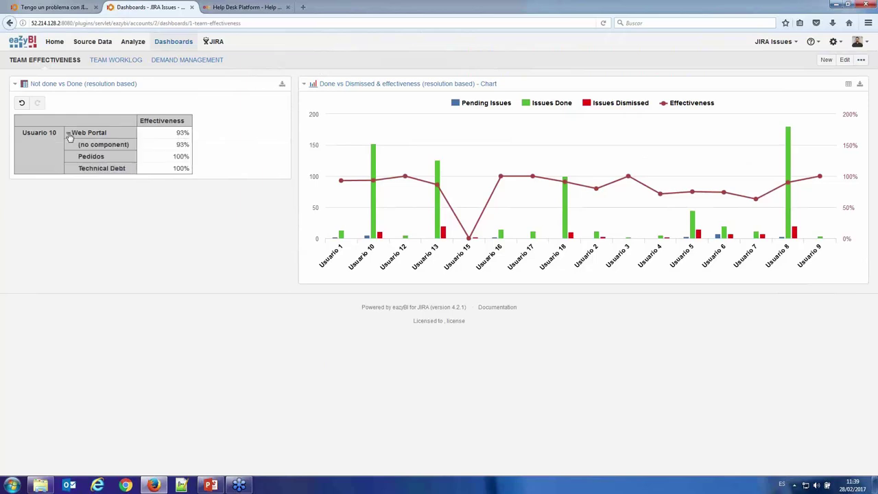
pyautogui.click(181, 160)
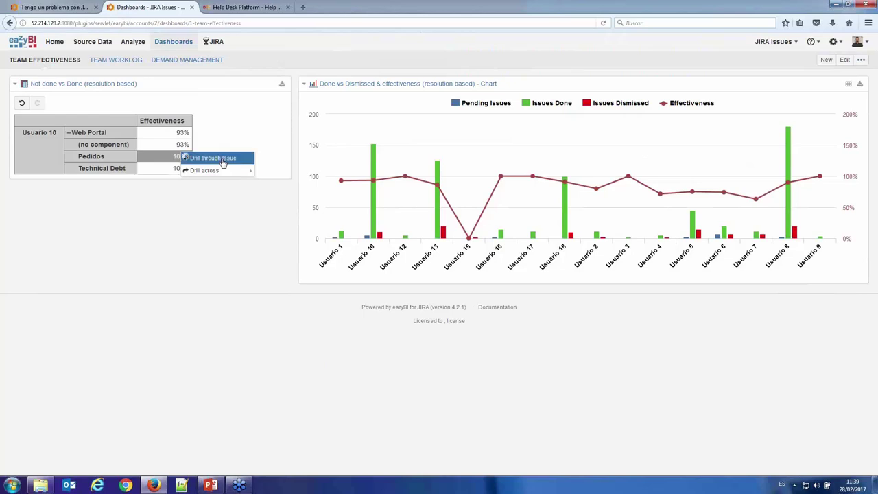
pyautogui.click(213, 158)
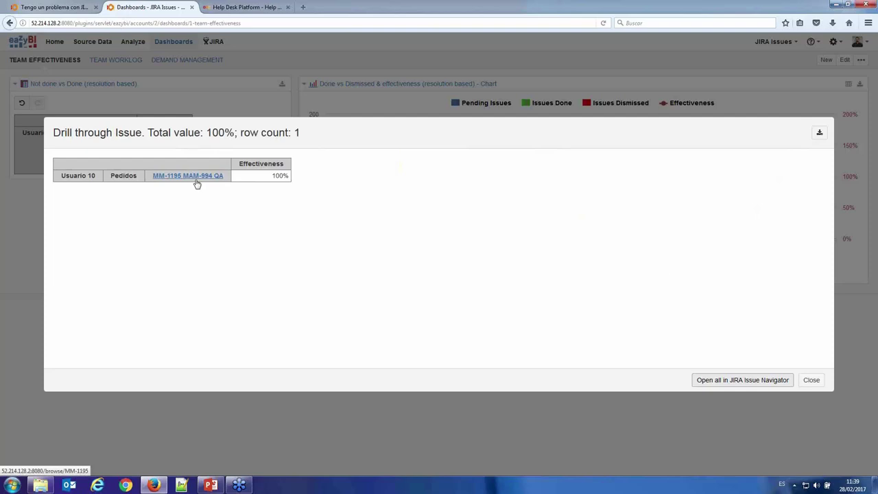
pyautogui.press('Escape')
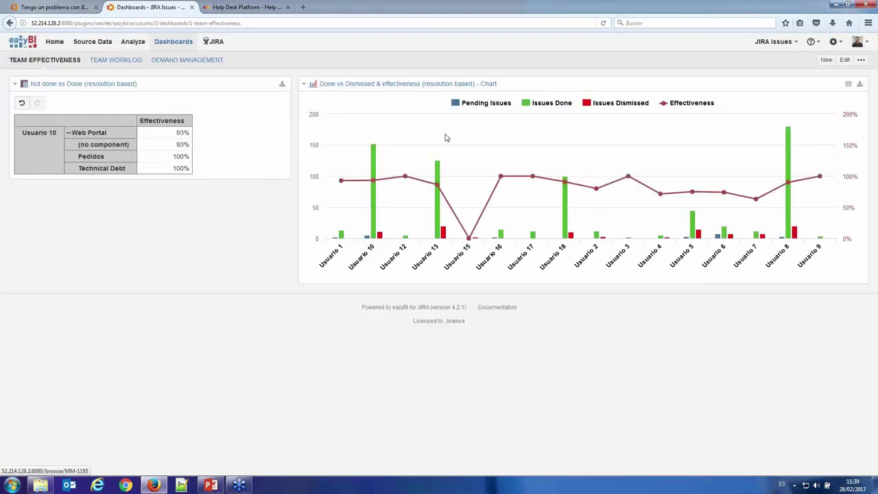
# - Inspect drill options for Usuario 16's point and the Pending Issues series, then dismiss them
pyautogui.click(502, 179)
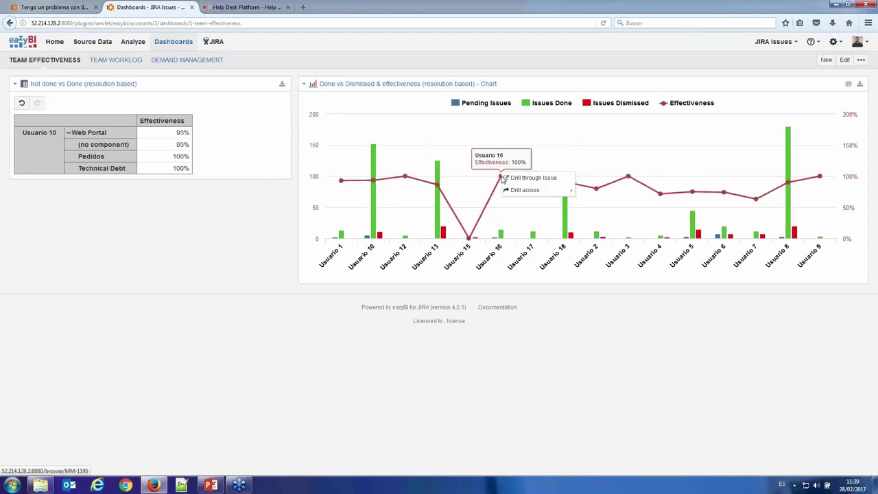
pyautogui.moveTo(533, 194)
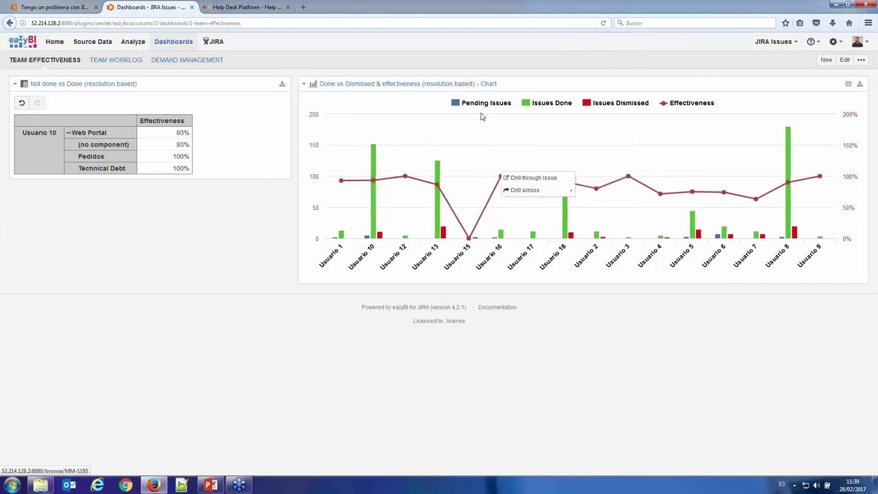
pyautogui.click(480, 109)
pyautogui.moveTo(493, 109)
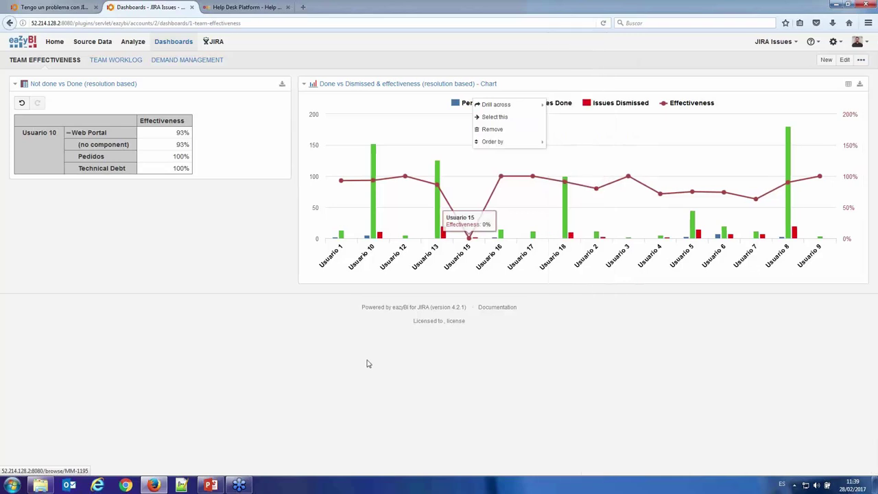
pyautogui.click(368, 316)
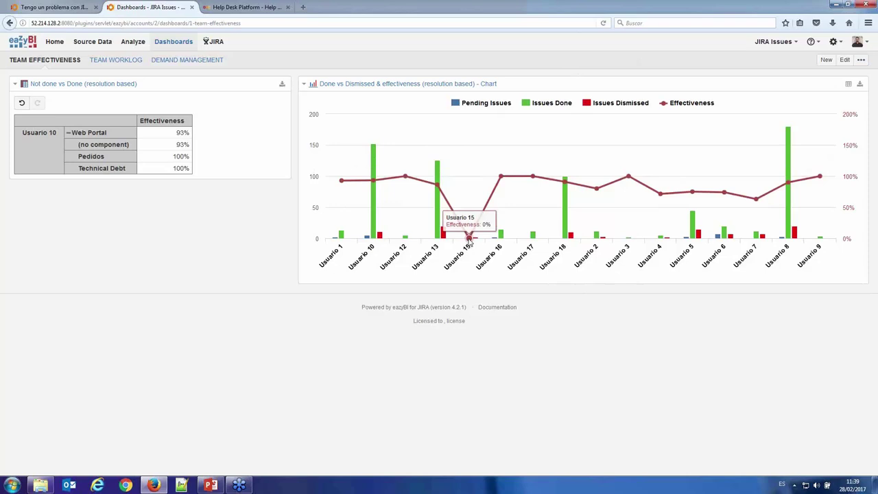
# - Drill Usuario 15's effectiveness point across by Issue Type, leaving one Bug at 0%
pyautogui.click(470, 241)
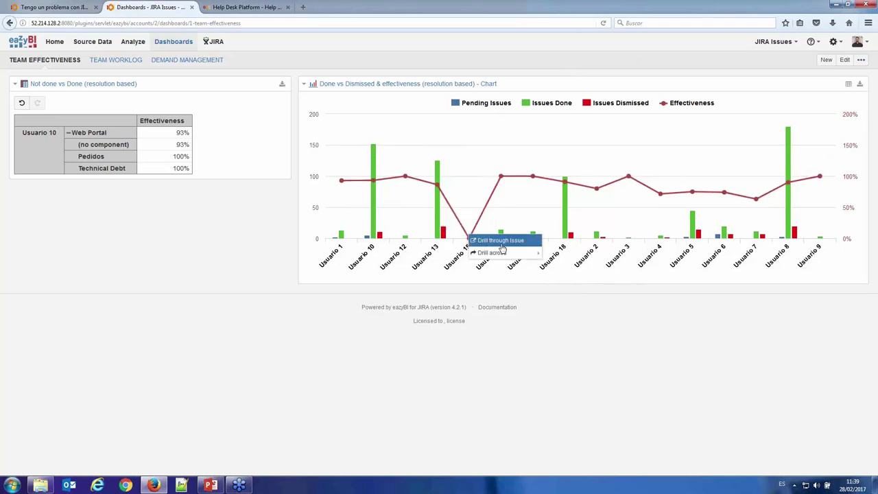
pyautogui.click(507, 253)
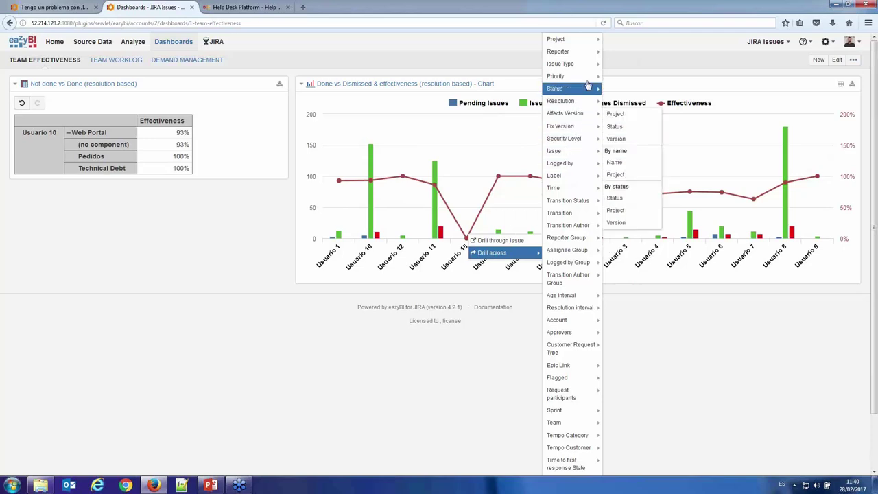
pyautogui.moveTo(590, 90)
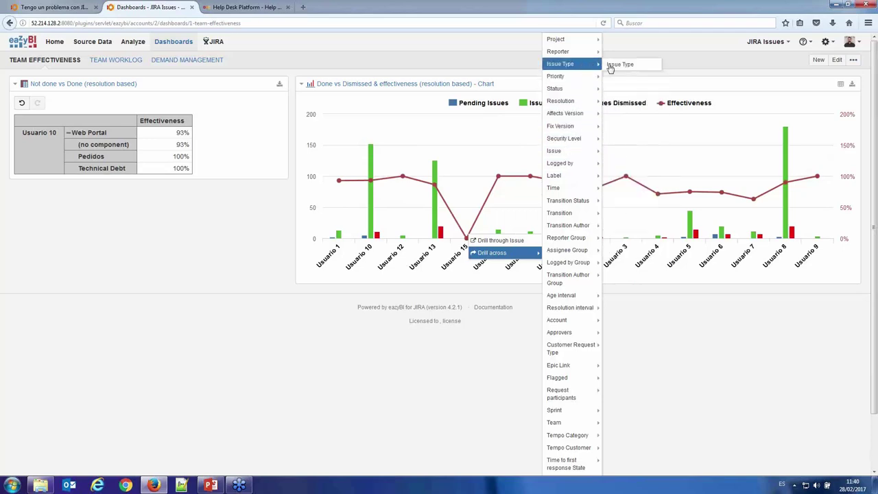
pyautogui.click(610, 65)
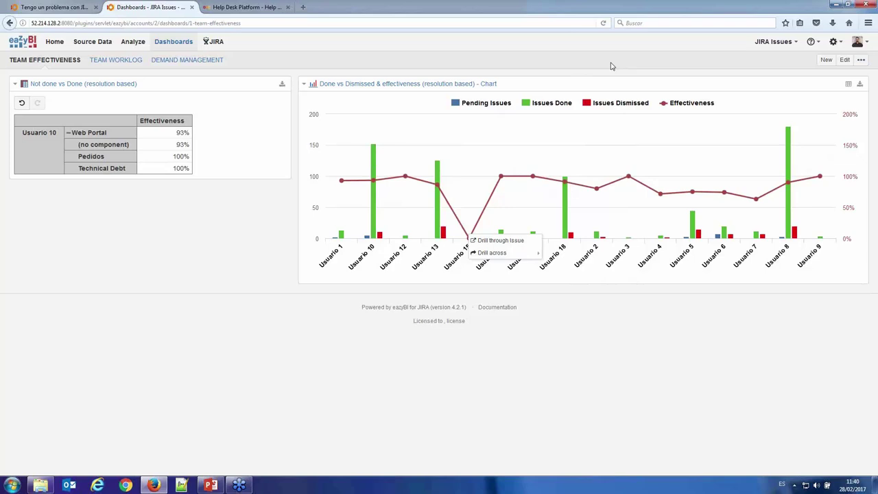
pyautogui.moveTo(572, 268)
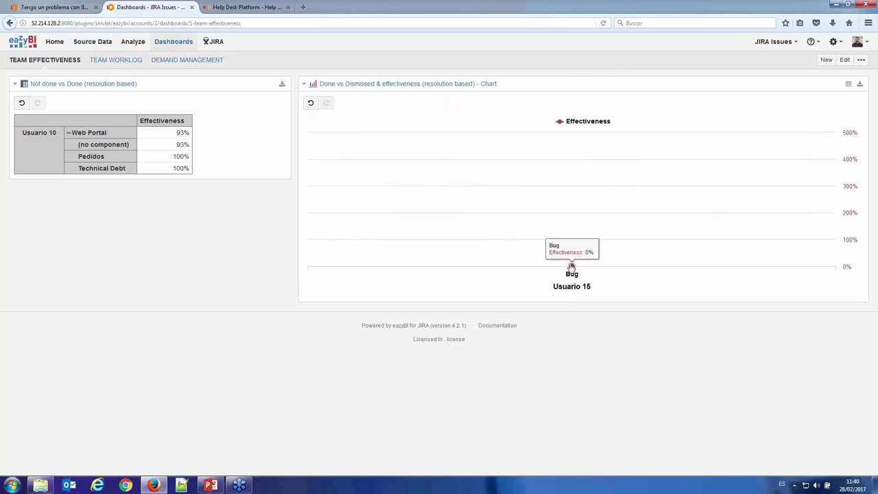